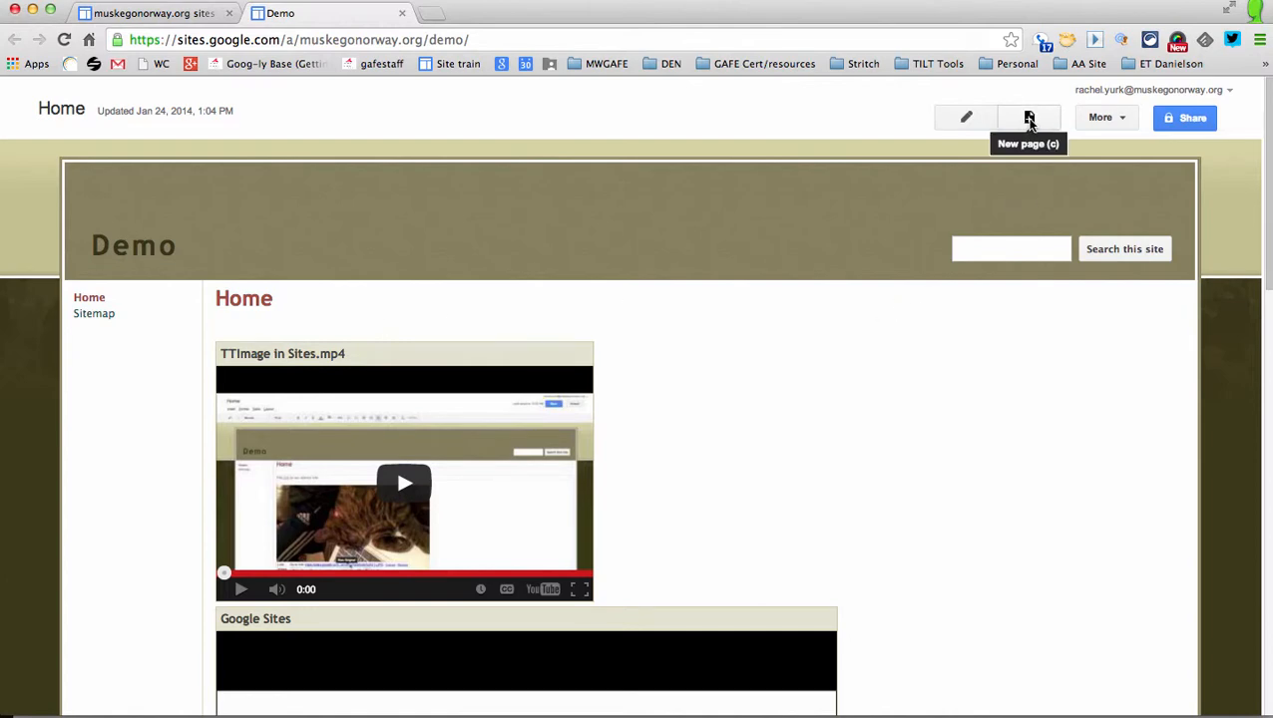
Start a new page in the Demo site named Simple, using the Web Page template
left_click(1030, 118)
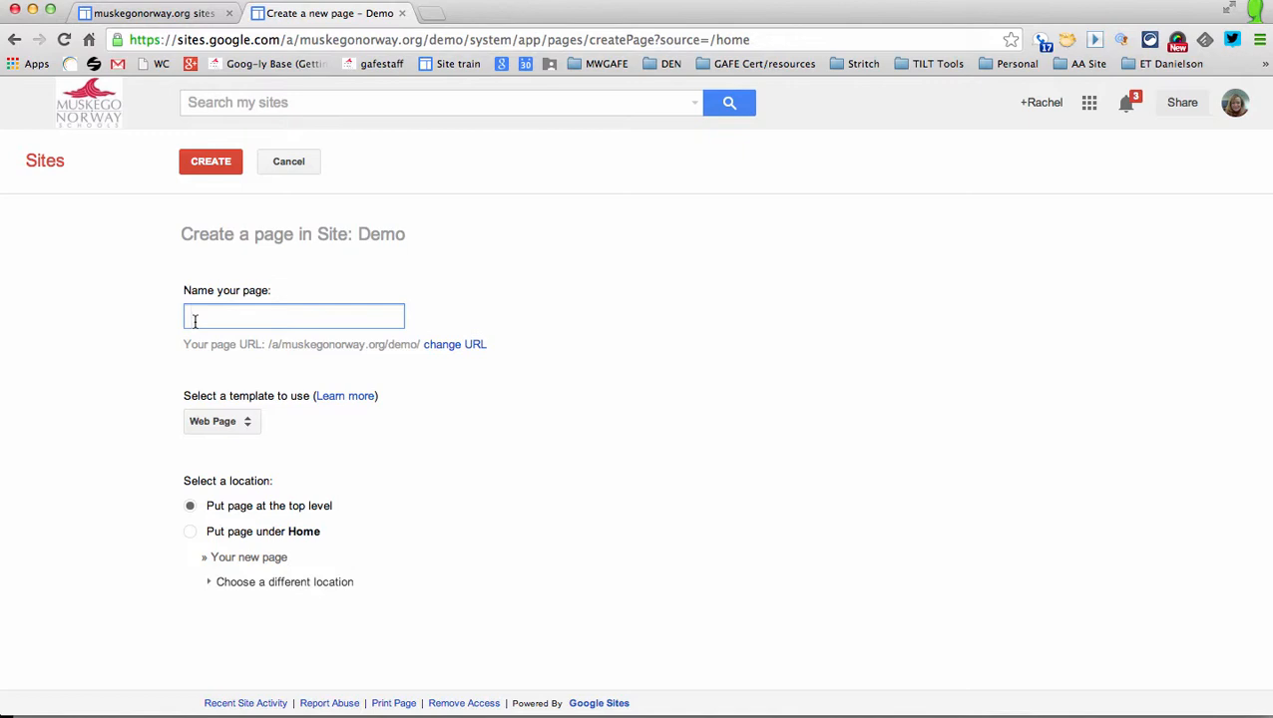
type("Simple")
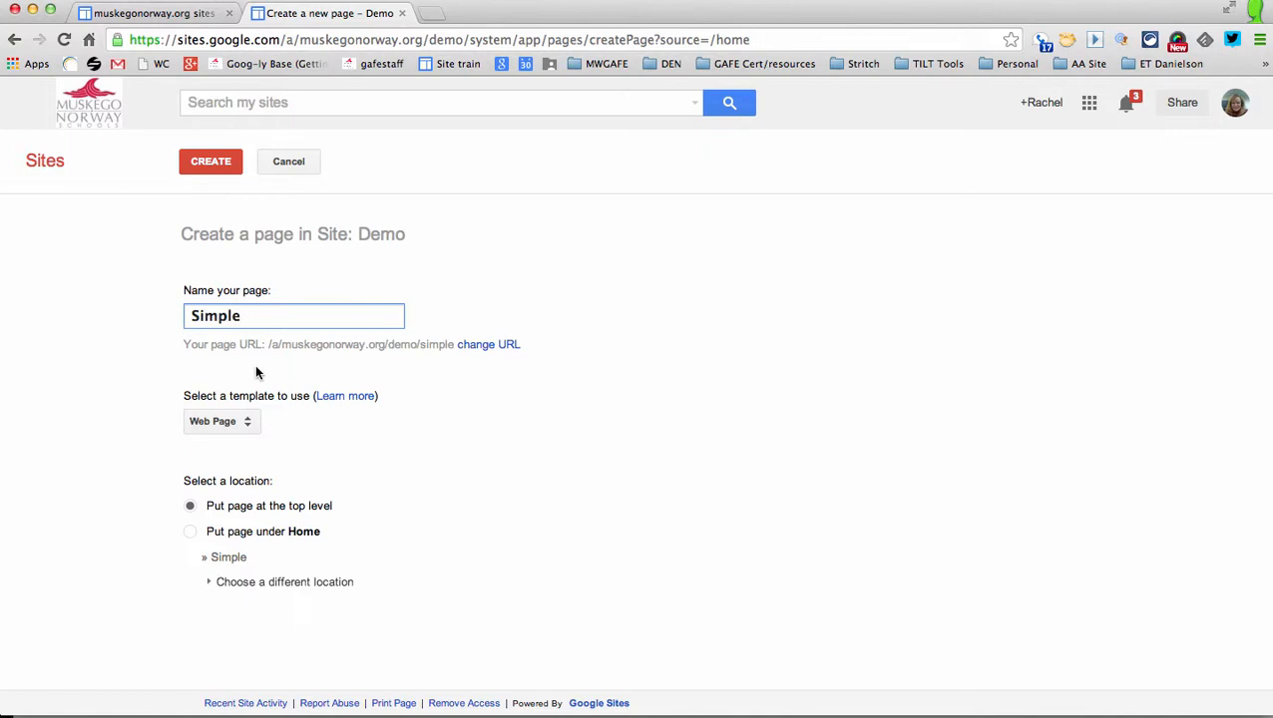
left_click(246, 423)
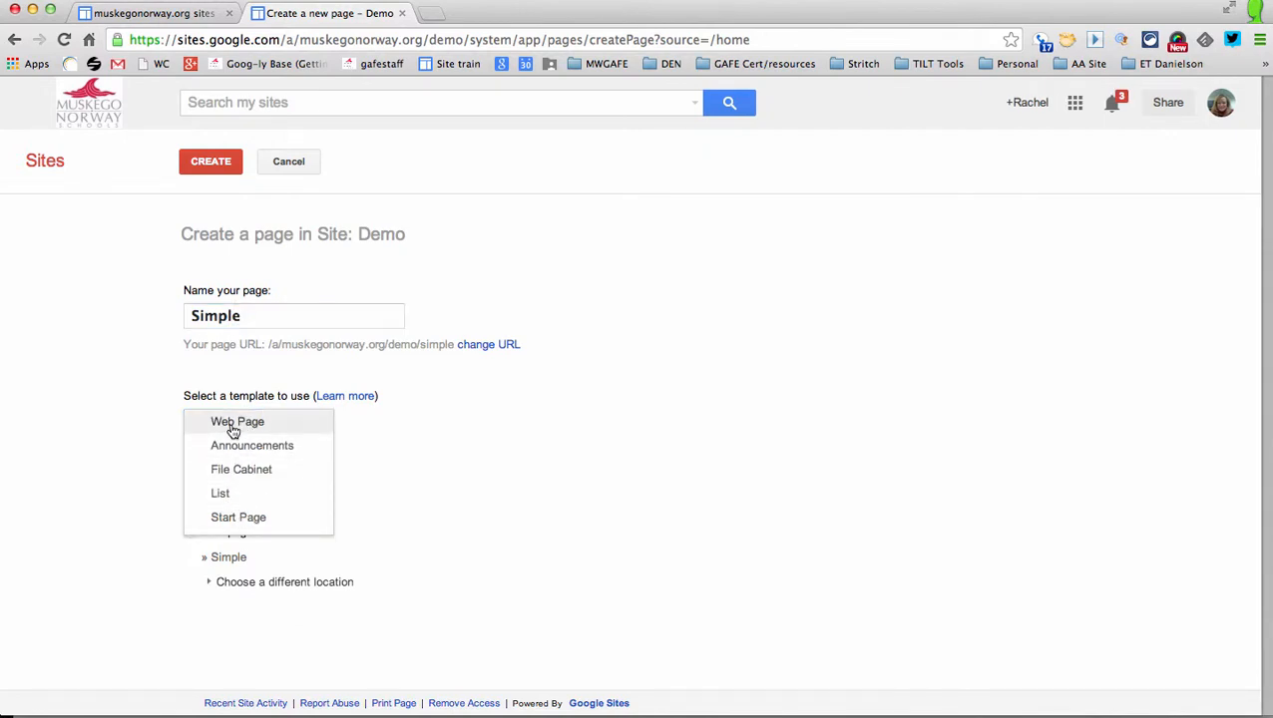
left_click(378, 418)
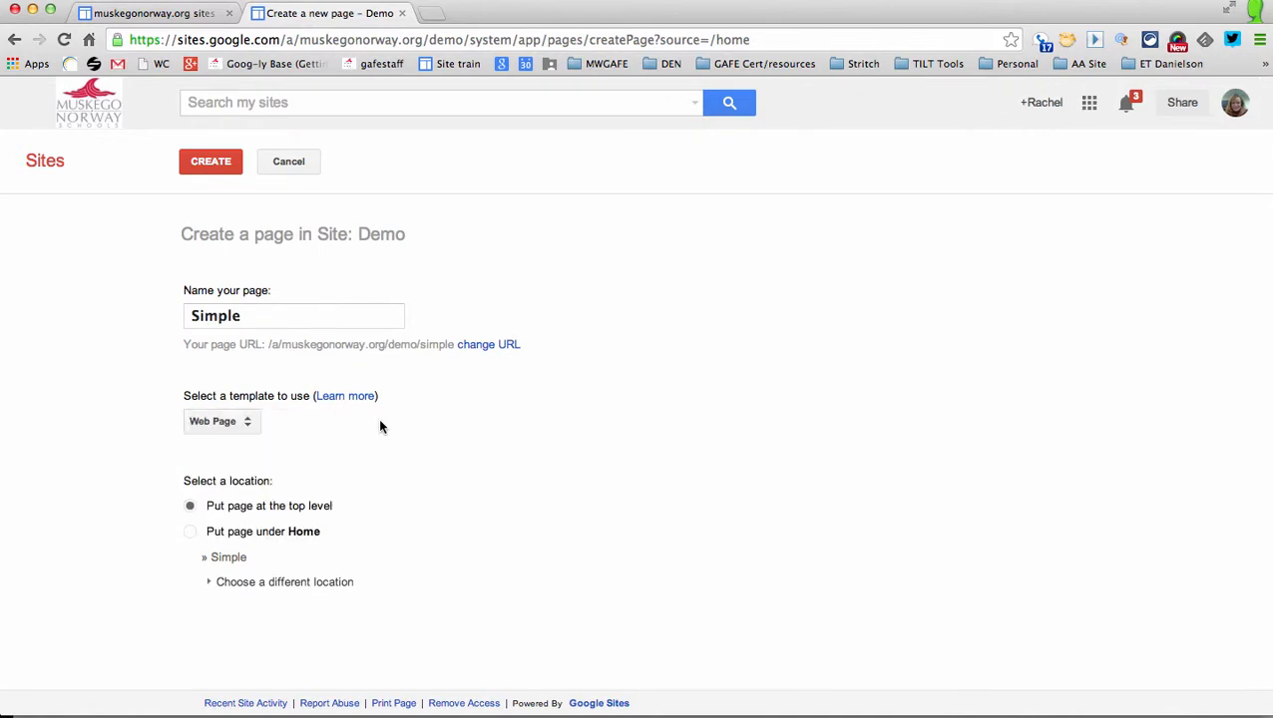
Read the help guide to the different page types and close it
left_click(356, 400)
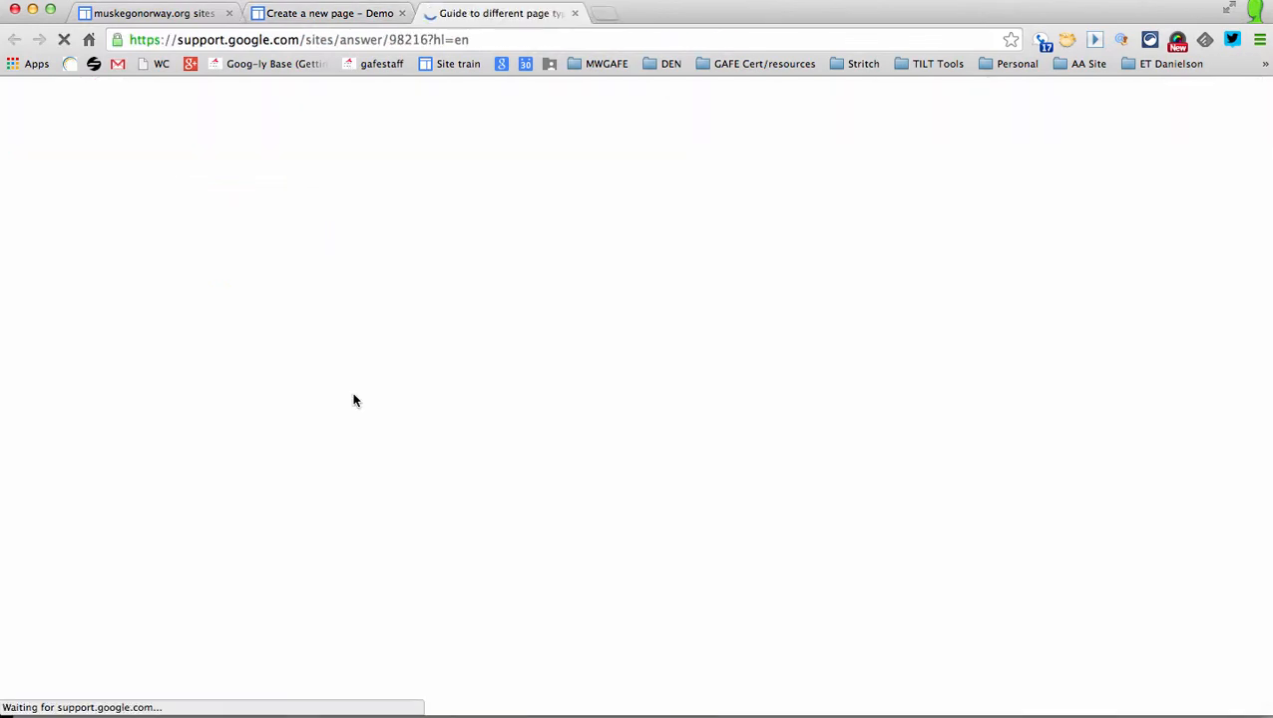
scroll(378, 467, "down", 3)
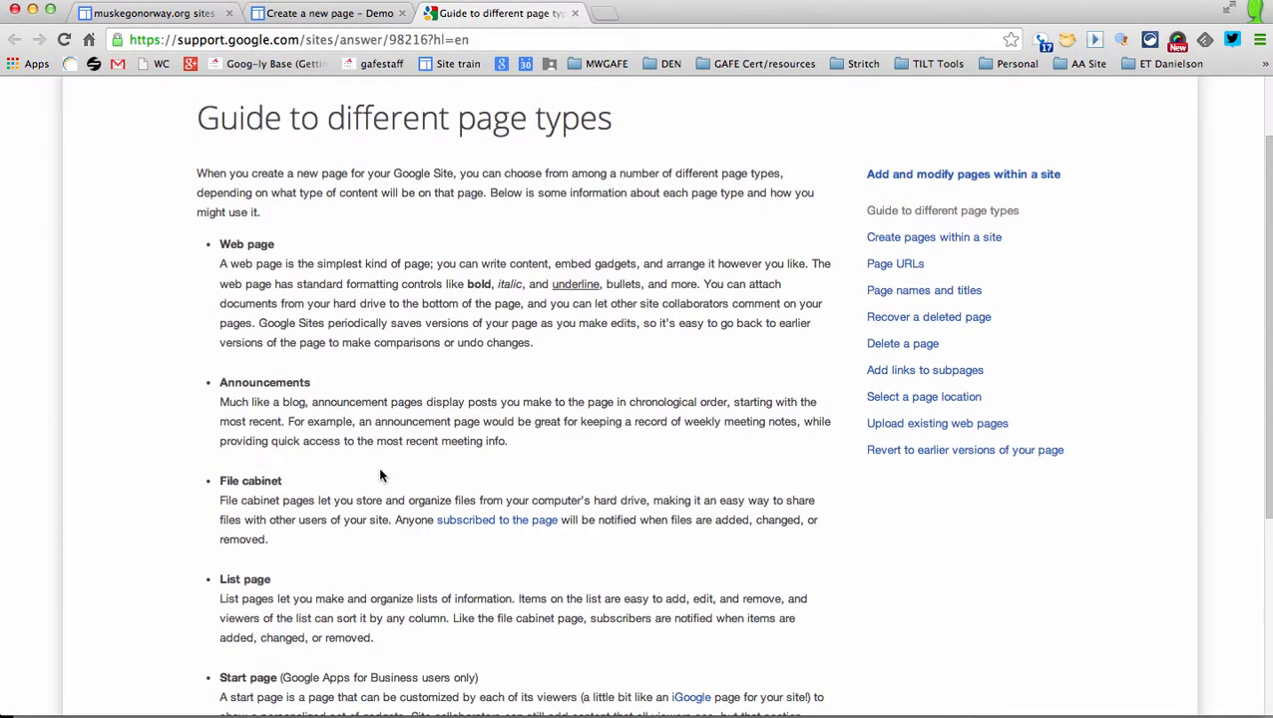
scroll(380, 470, "up", 3)
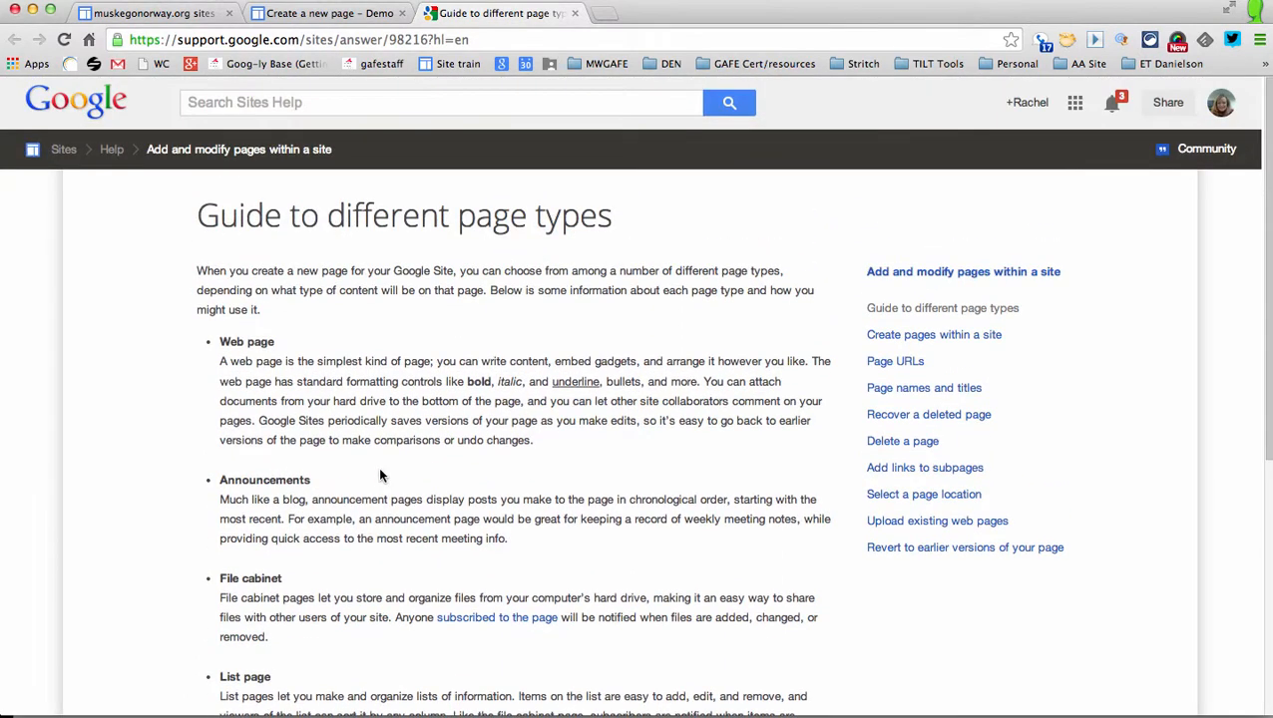
left_click(575, 13)
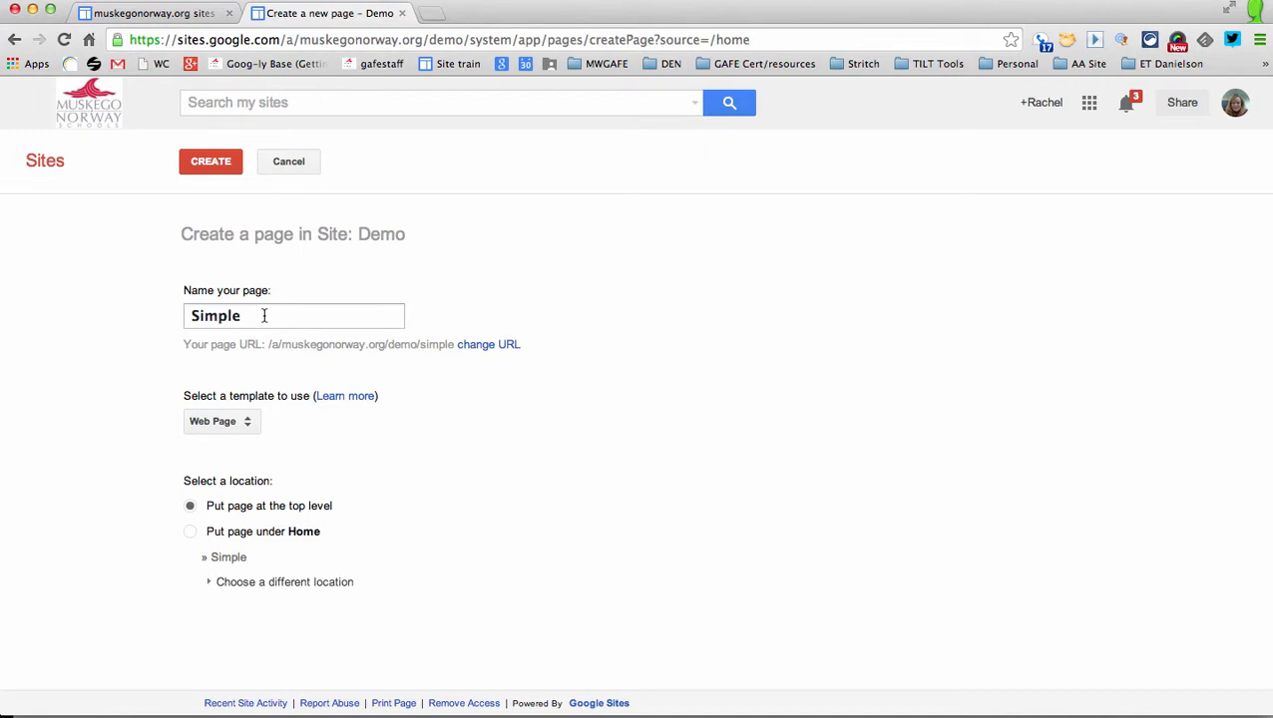
Create the Simple page at the top level and enter "Text" as its body content
left_click(199, 164)
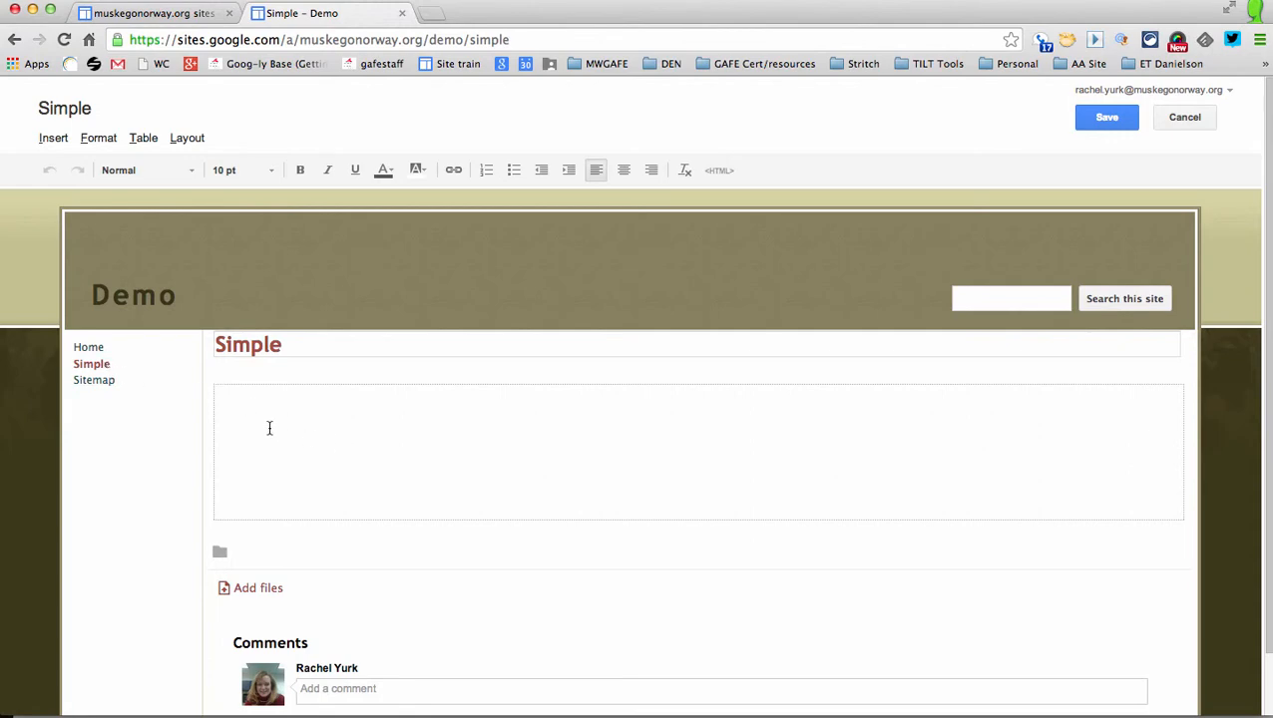
type("TExt")
key("BackSpace")
key("BackSpace")
key("BackSpace")
key("BackSpace")
type("rx")
key("BackSpace")
key("BackSpace")
type("ext")
key("Return")
Look through the content types that can be inserted without adding any, and save the Simple page
left_click(54, 138)
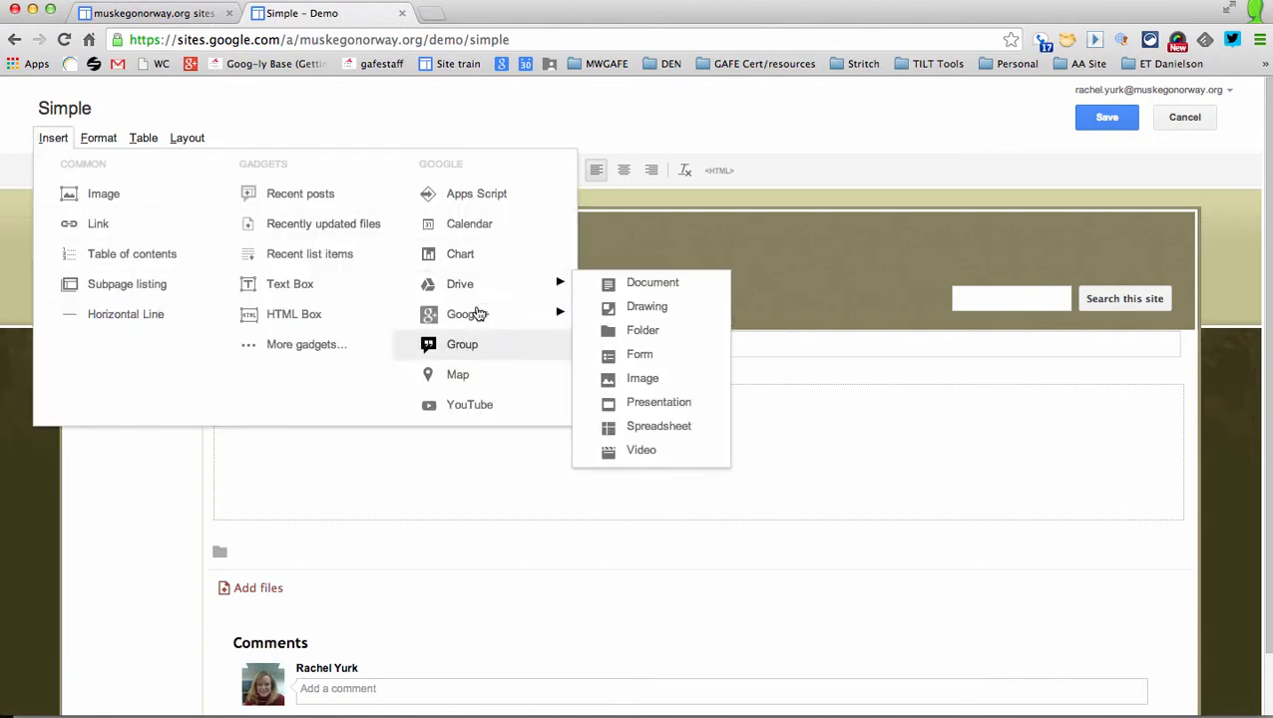
left_click(534, 466)
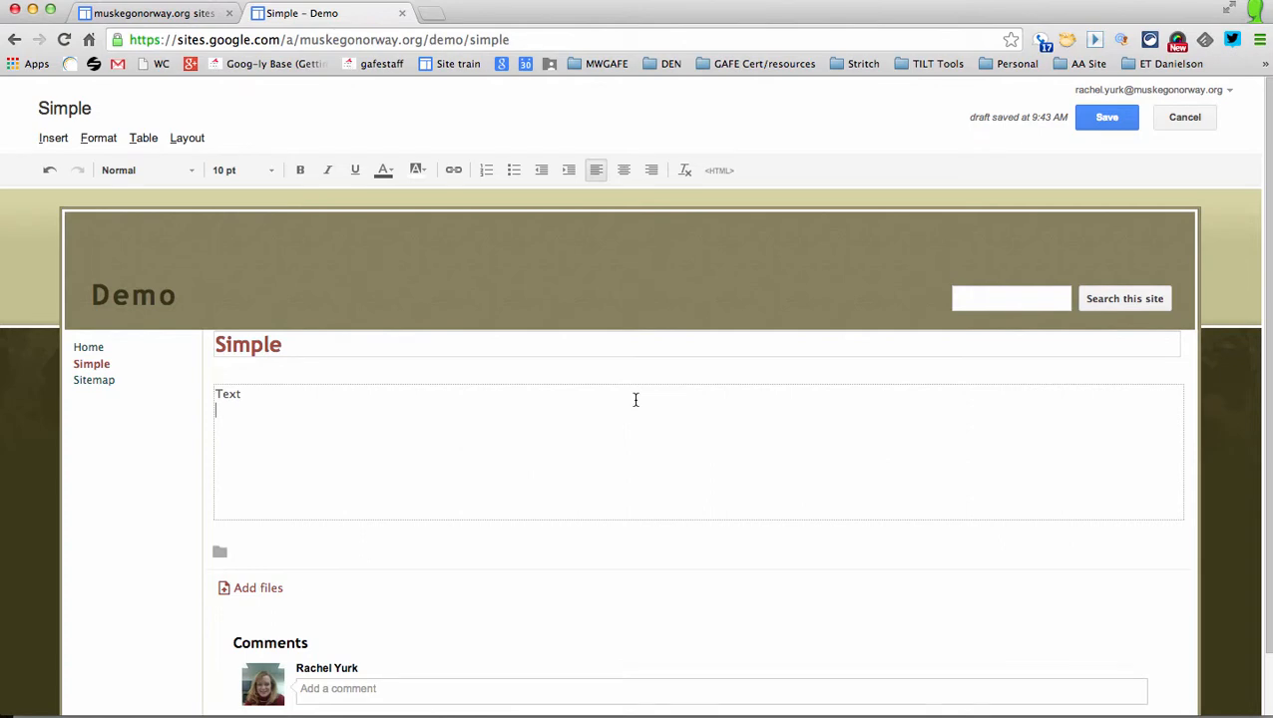
left_click(1111, 124)
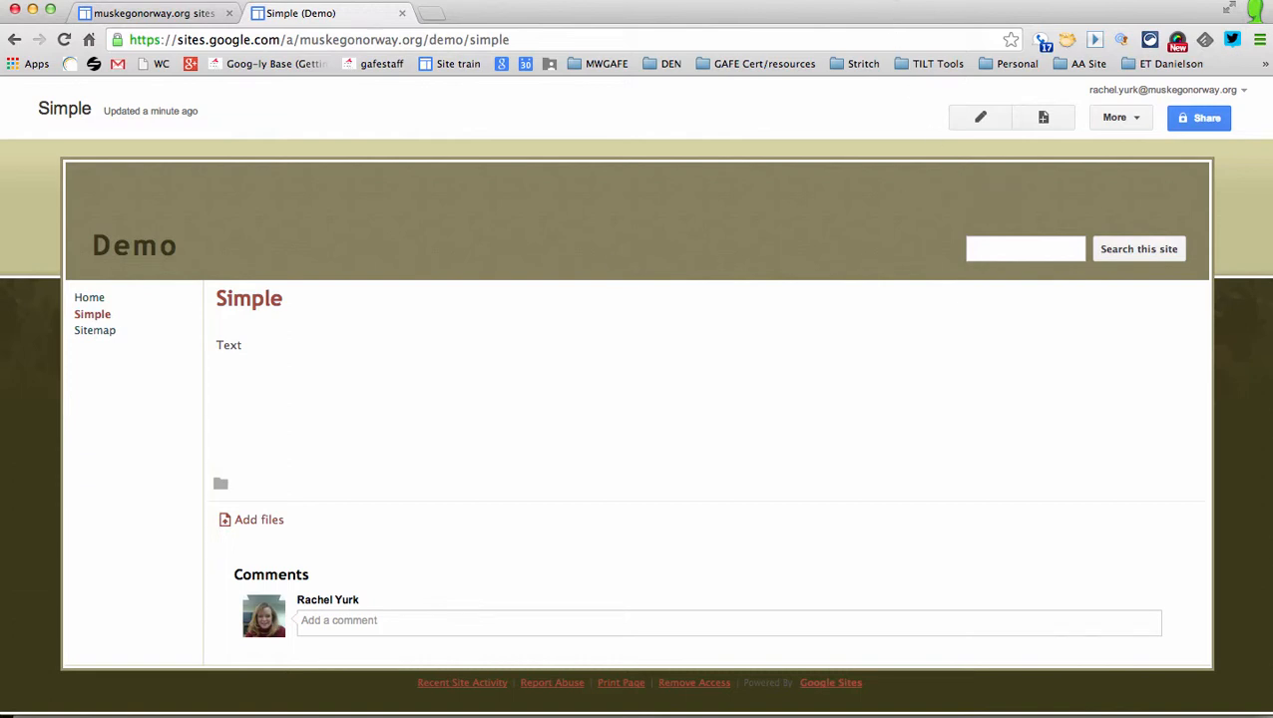
Open the site layout of the Demo site for editing
left_click(890, 0)
left_click(904, 19)
left_click(1131, 128)
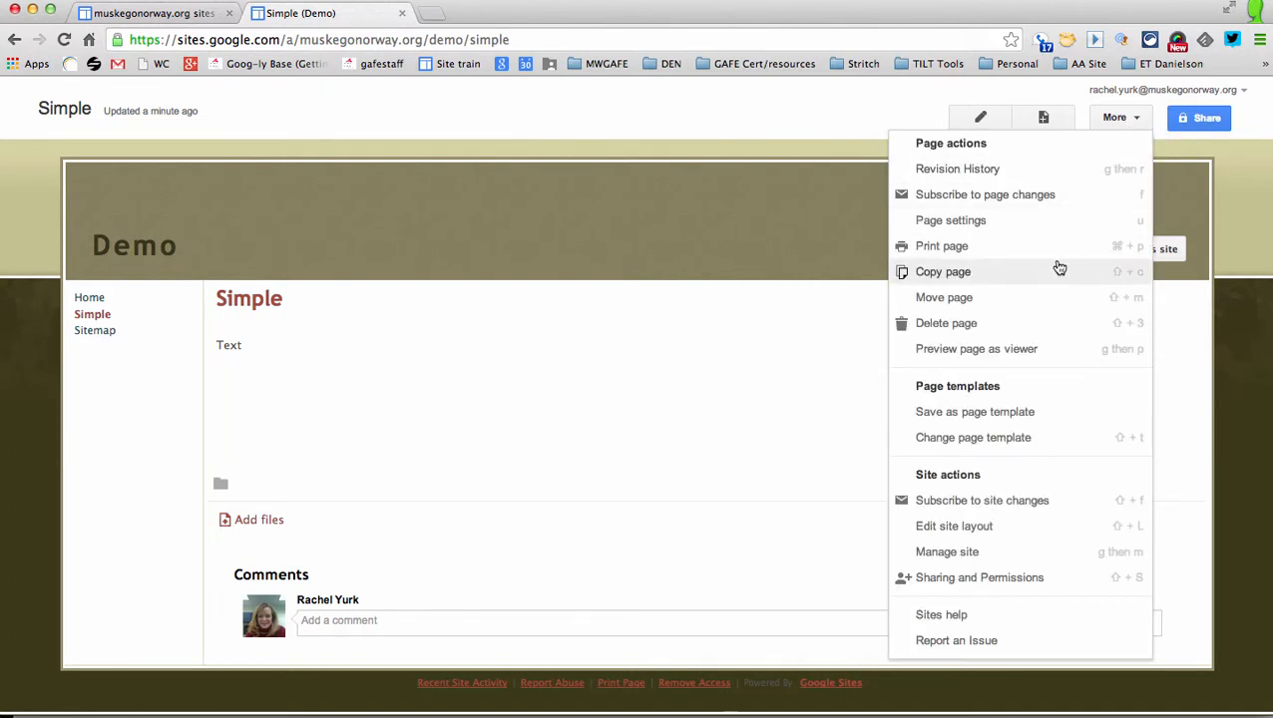
left_click(1018, 542)
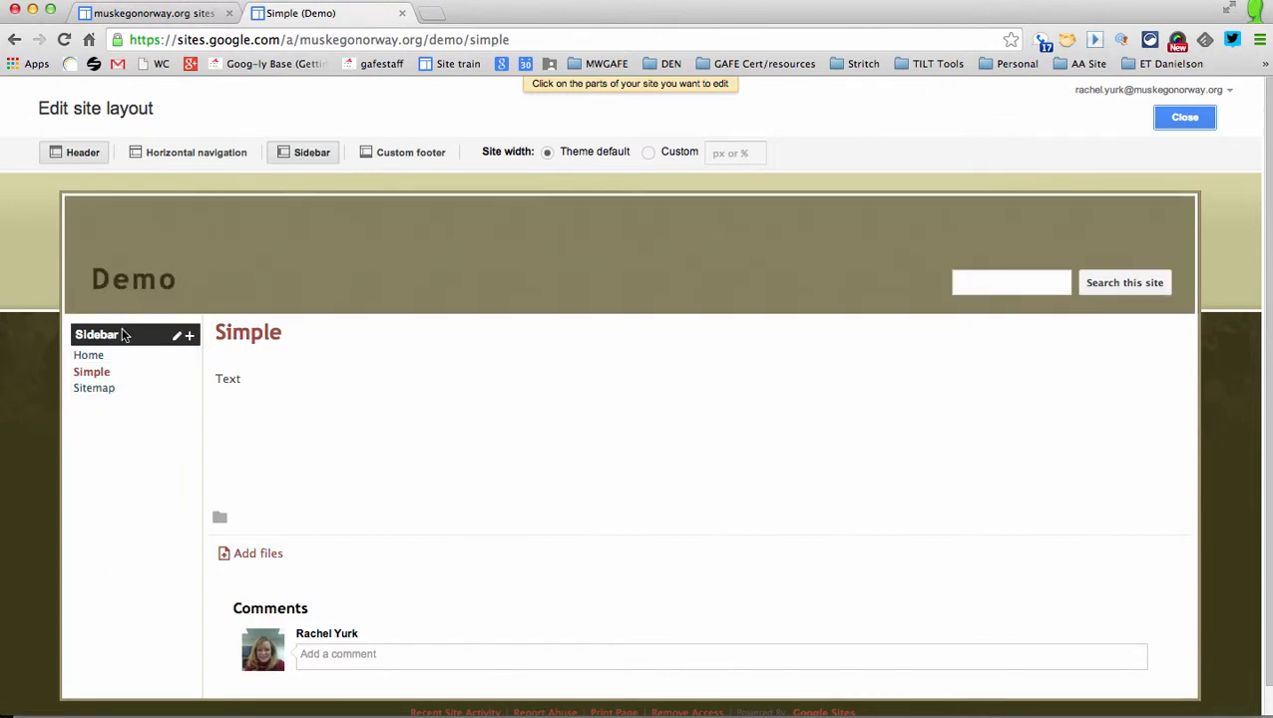
Try hiding and restoring the sidebar and the header in the site layout
left_click(307, 156)
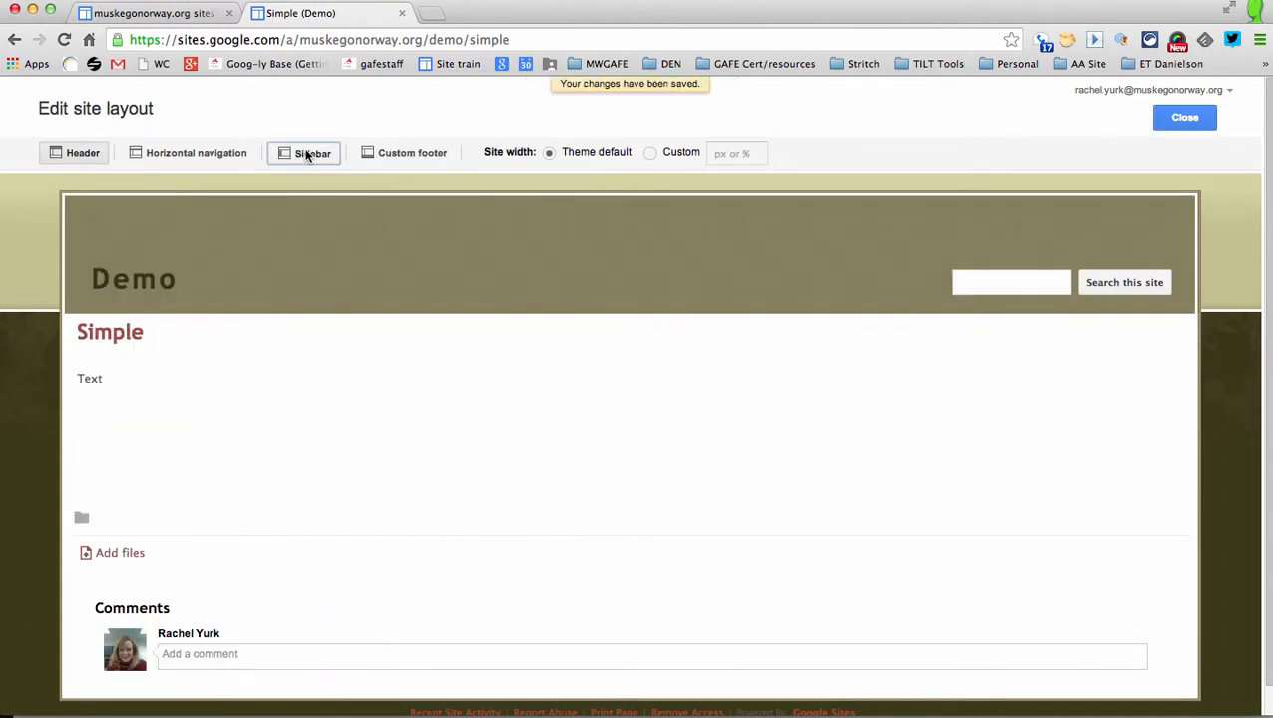
left_click(308, 155)
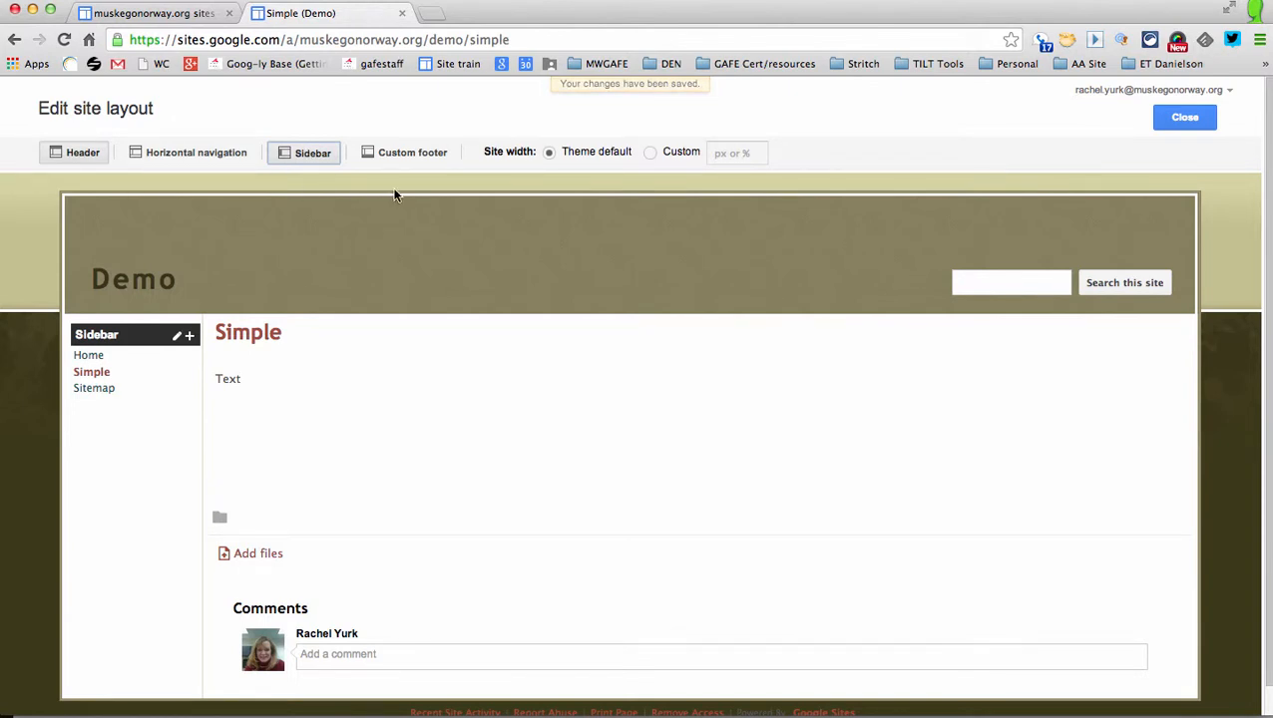
left_click(77, 153)
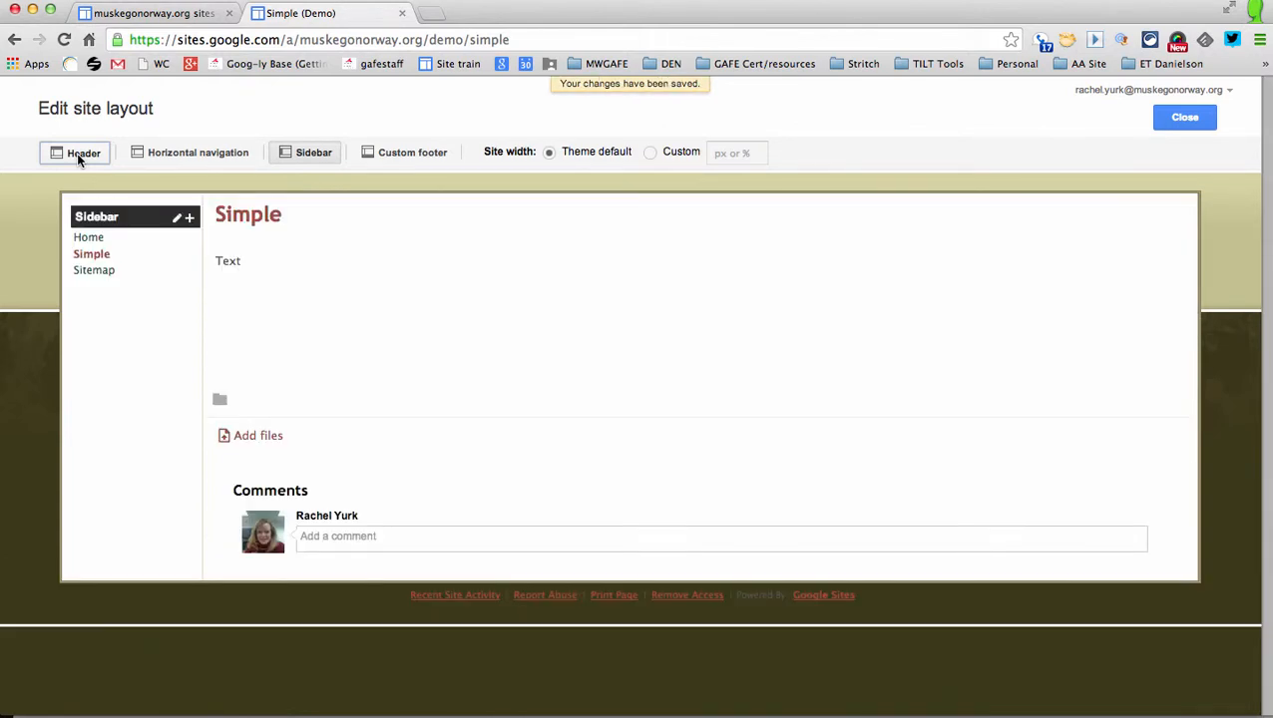
left_click(76, 152)
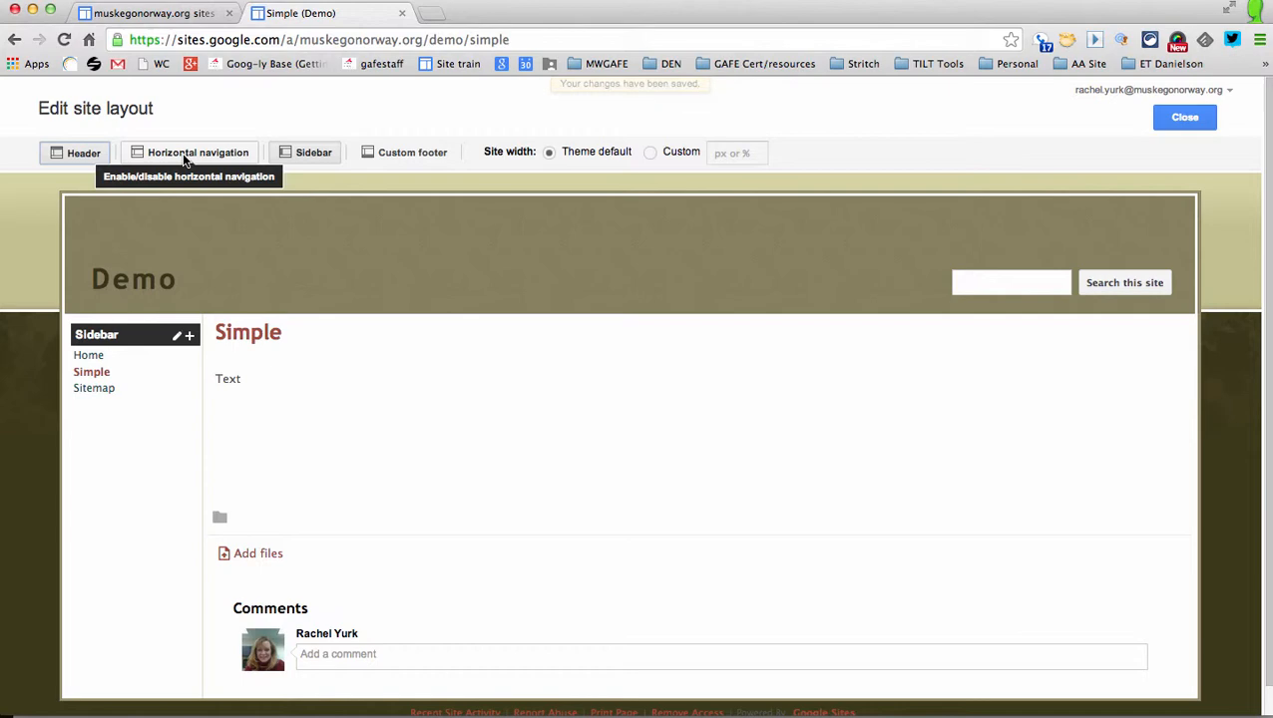
Enable horizontal navigation in place of the sidebar and leave the site layout editor
left_click(183, 157)
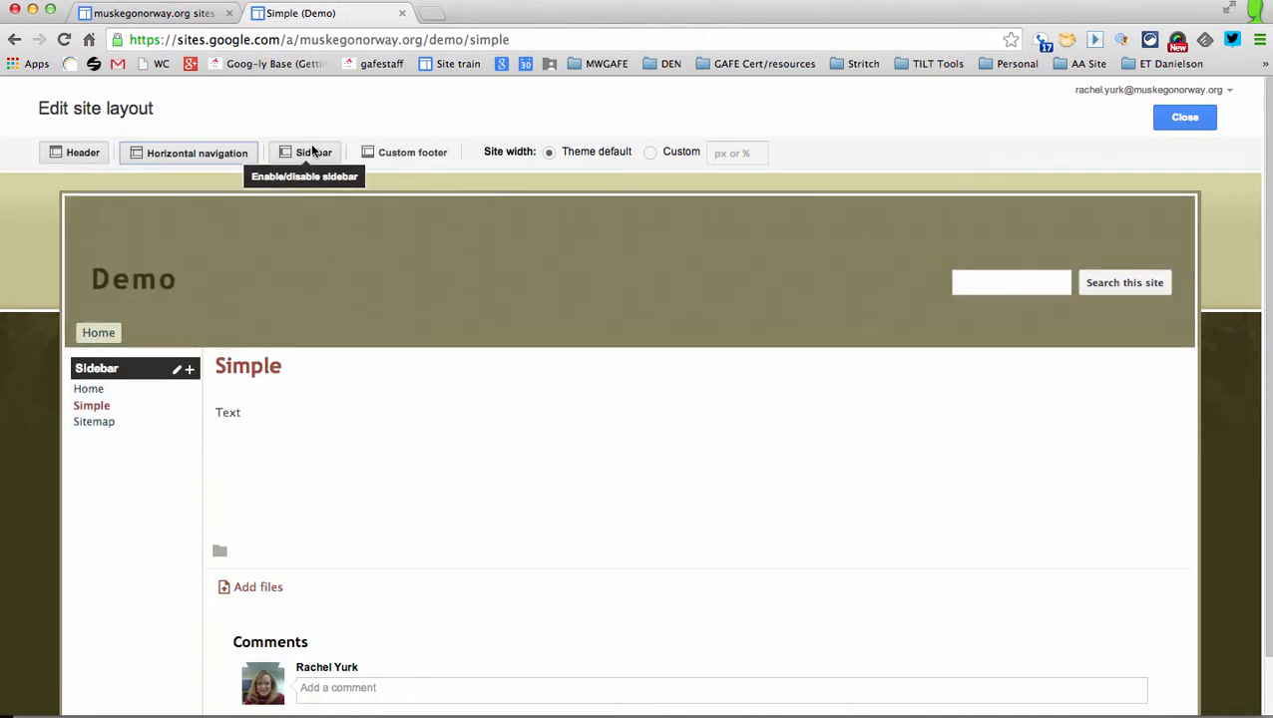
left_click(312, 151)
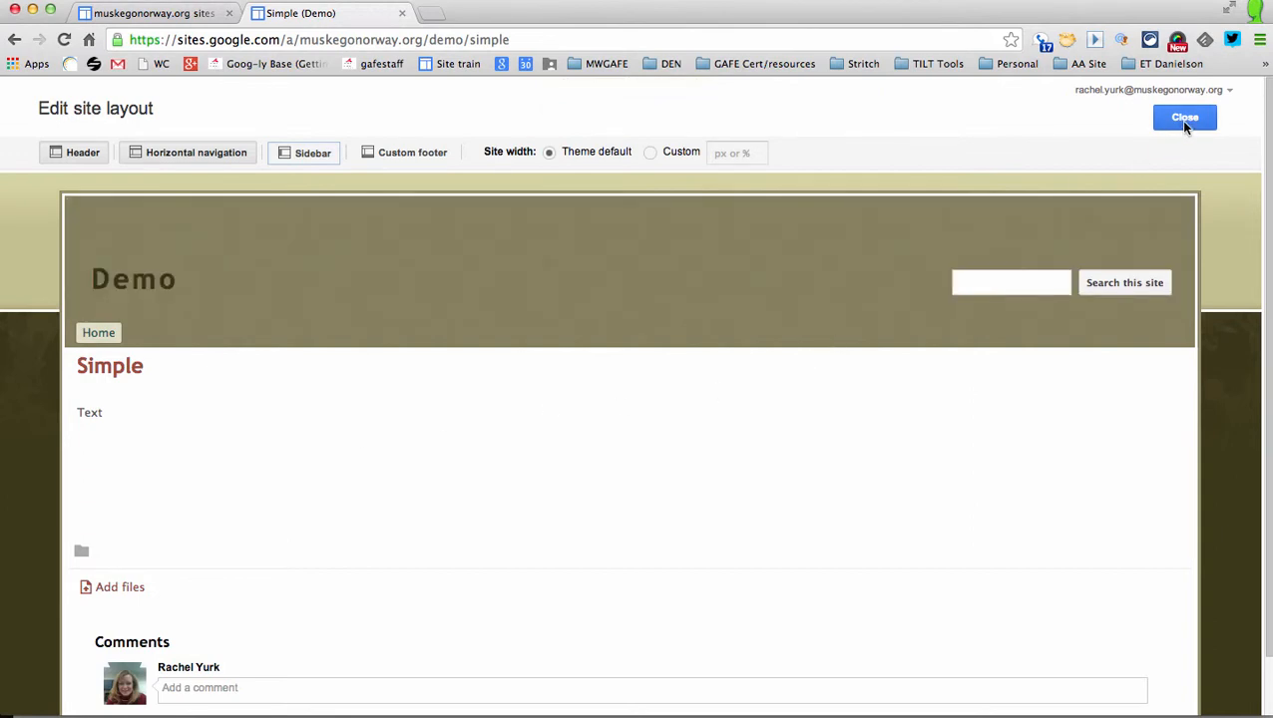
left_click(1183, 118)
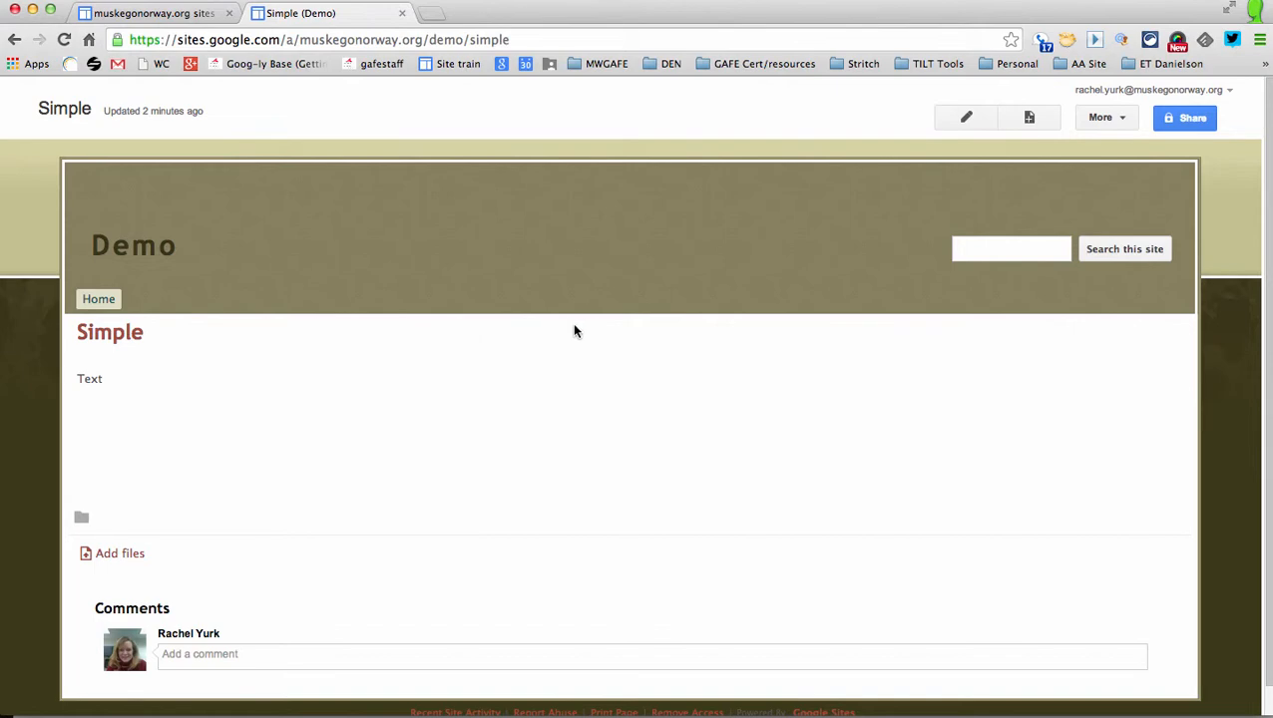
Check the page hierarchy in the site management settings and return to the Demo site
left_click(1100, 118)
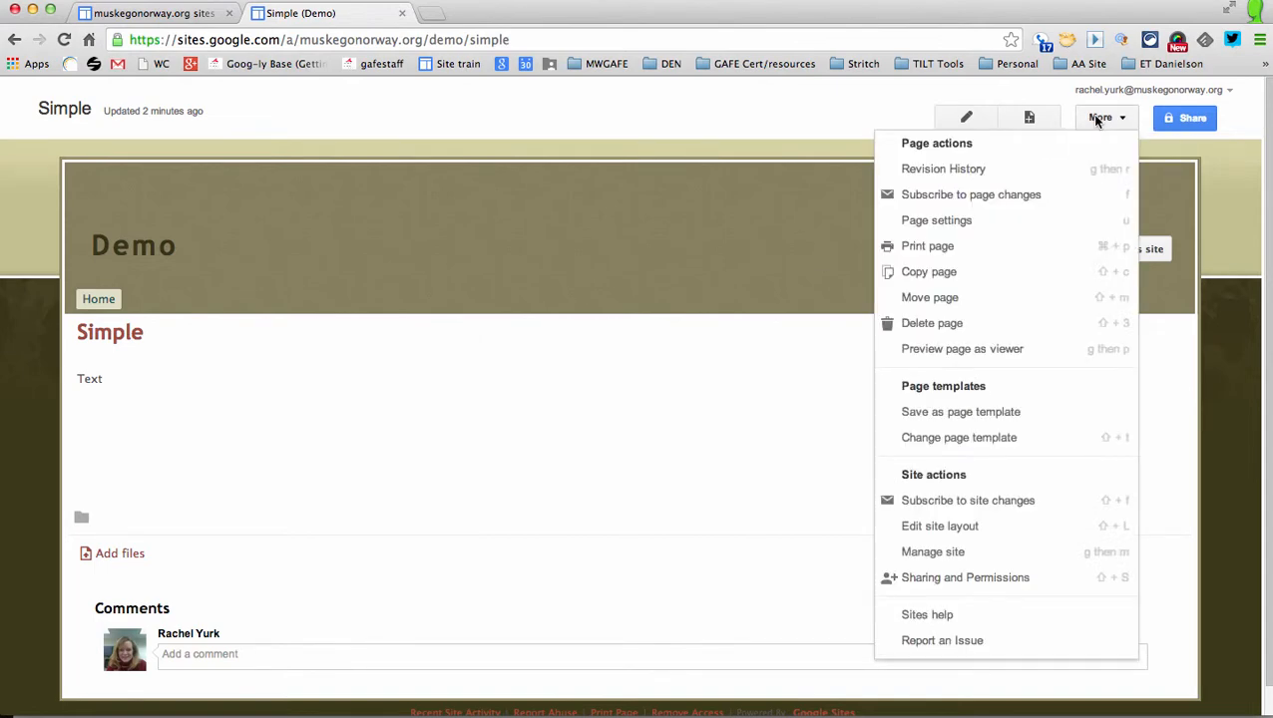
left_click(910, 554)
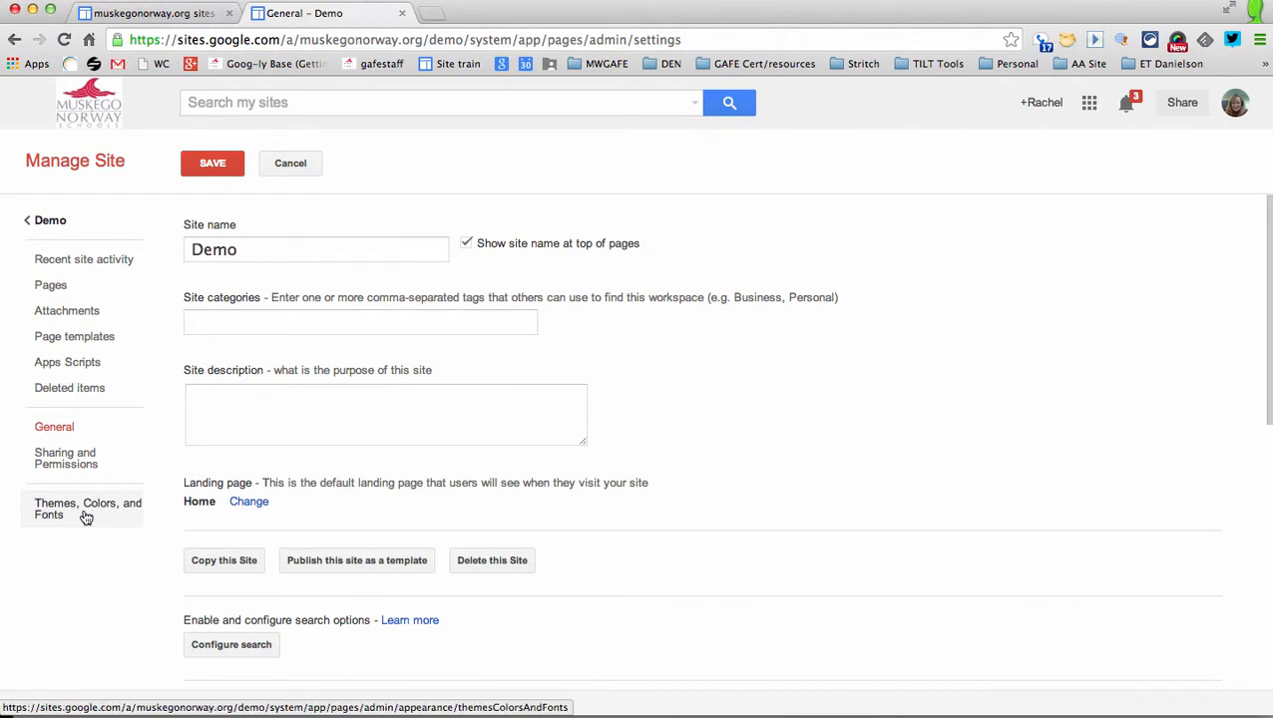
left_click(86, 284)
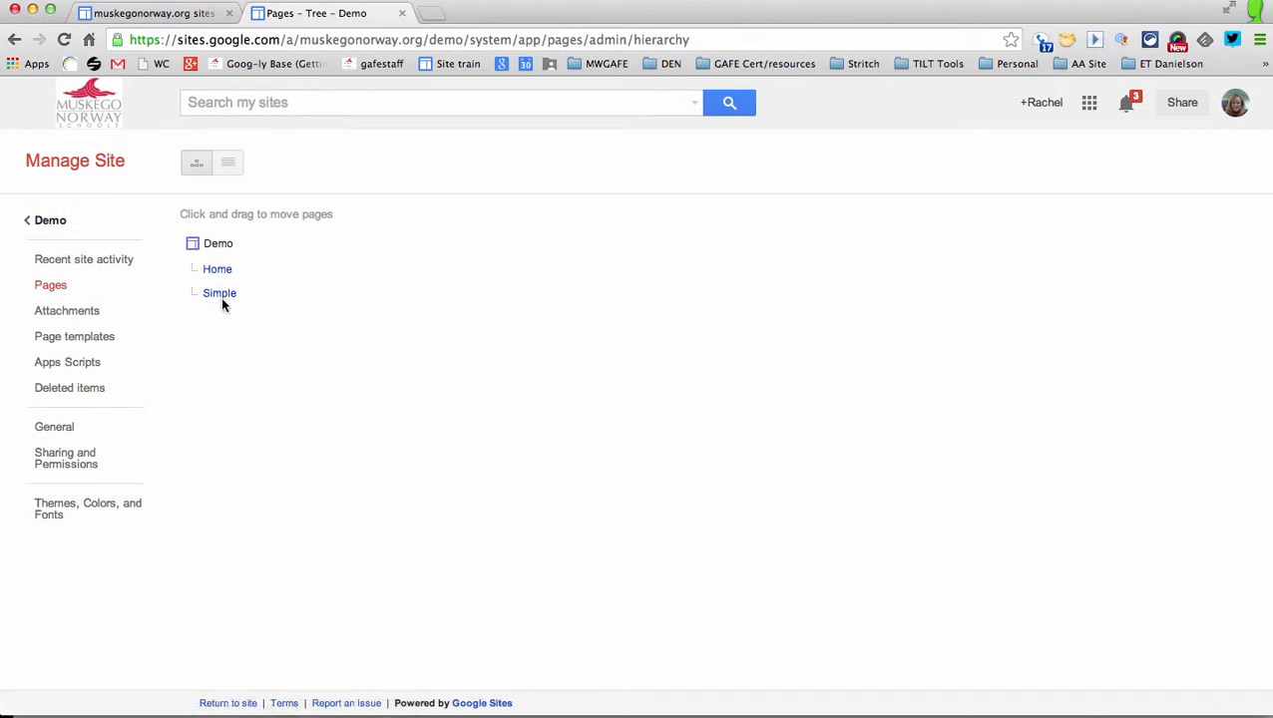
left_click(50, 223)
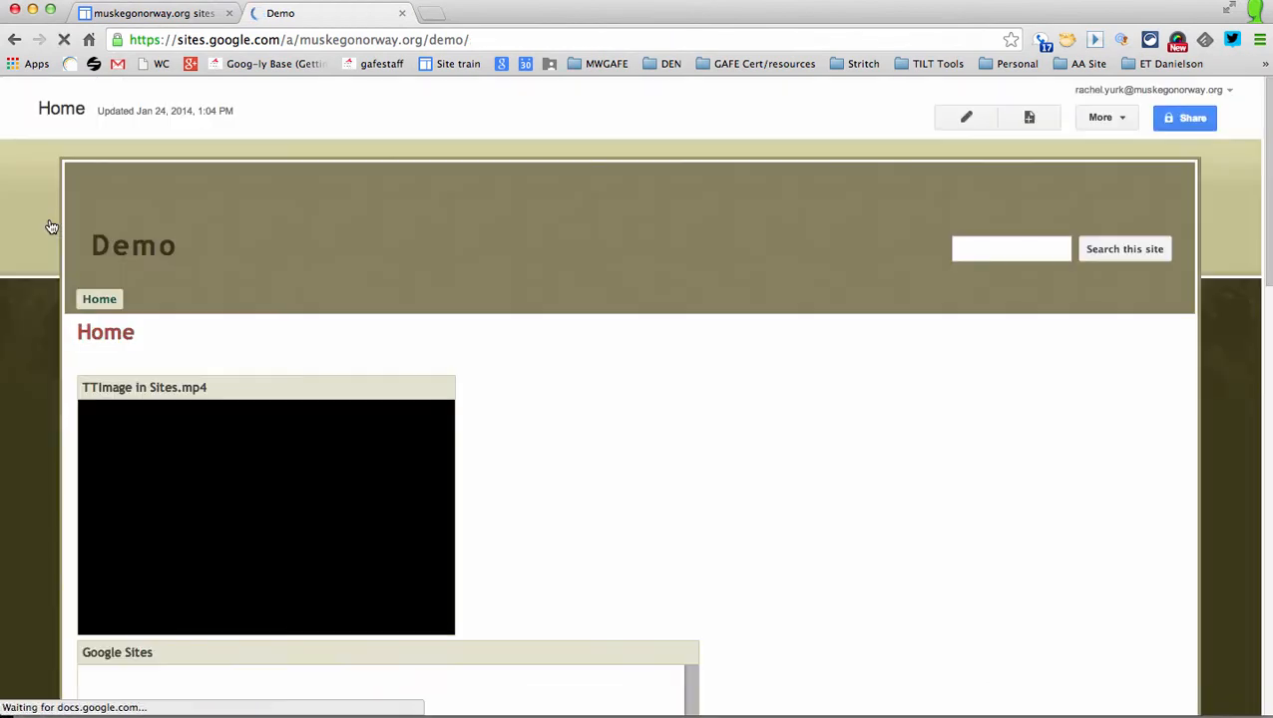
Edit the horizontal navigation in the site layout and add the Simple page from the site map
left_click(1116, 119)
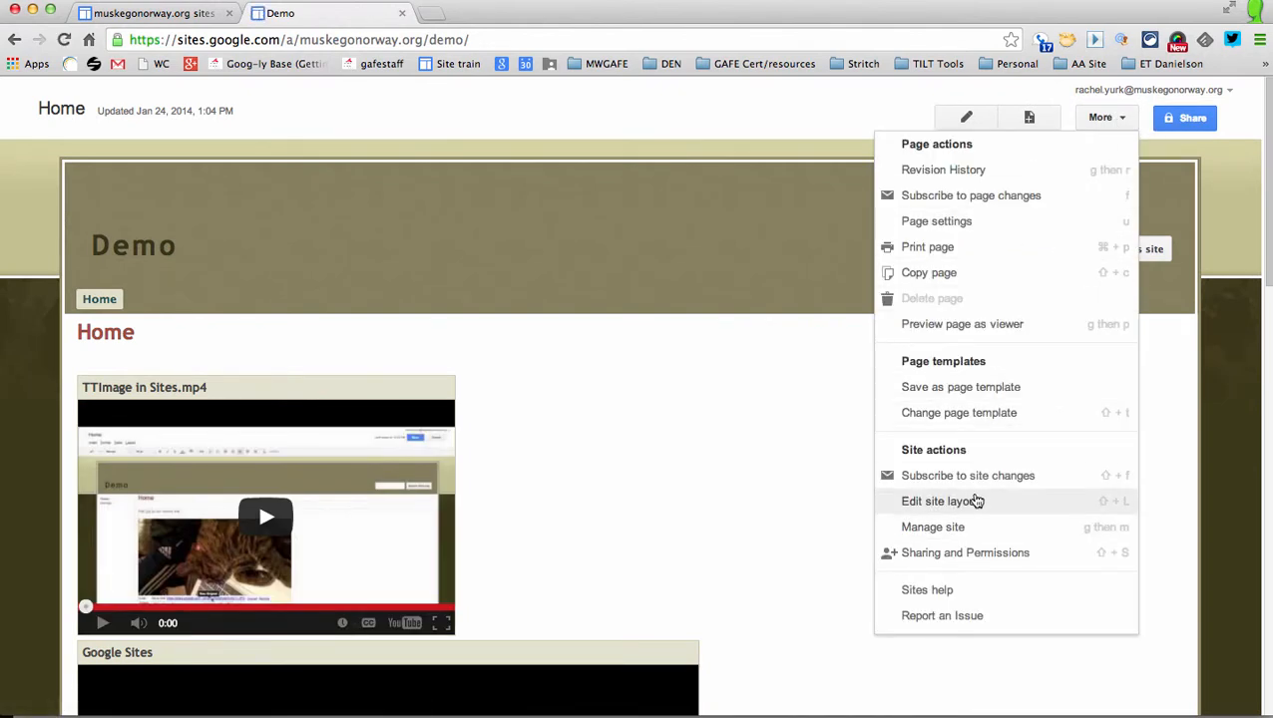
left_click(976, 501)
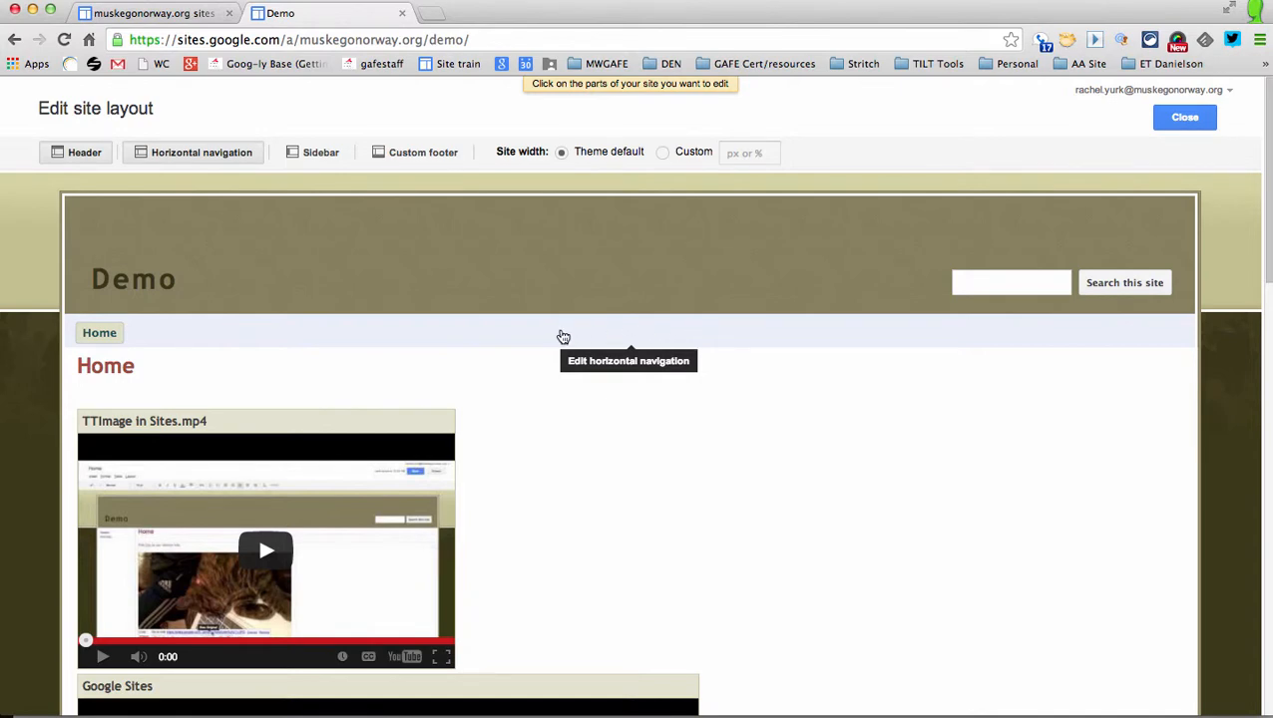
left_click(562, 336)
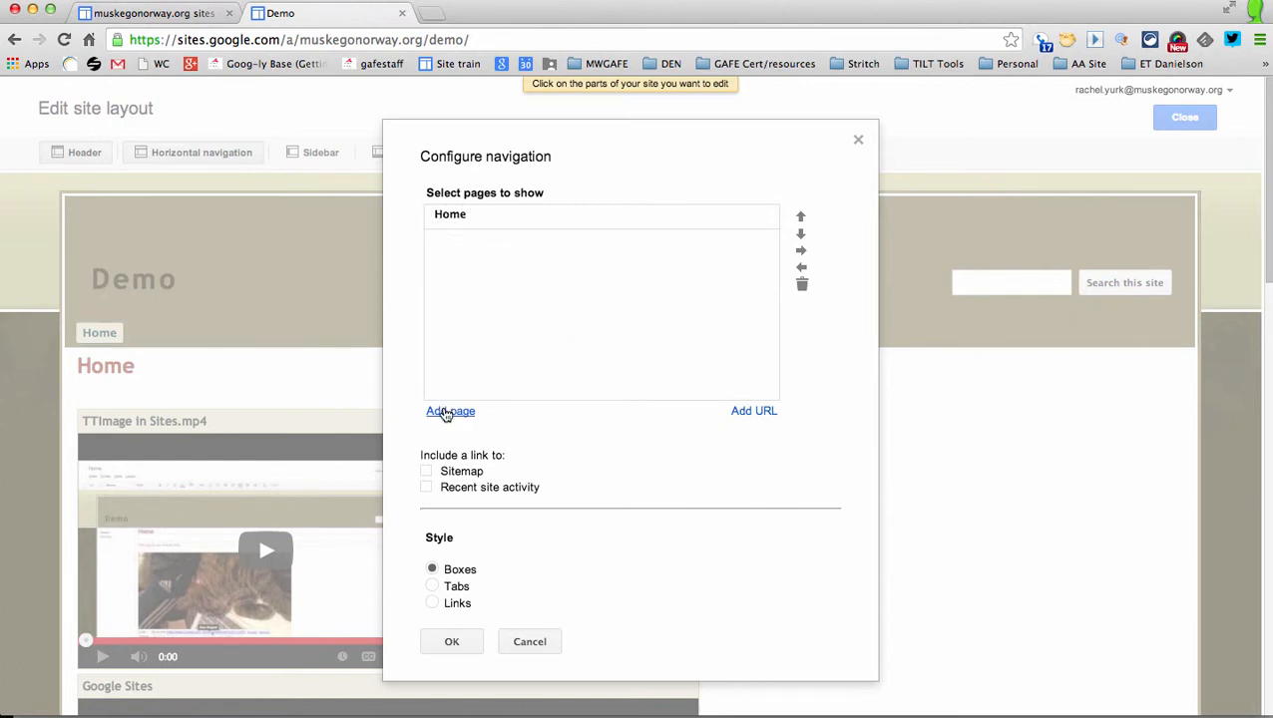
left_click(448, 412)
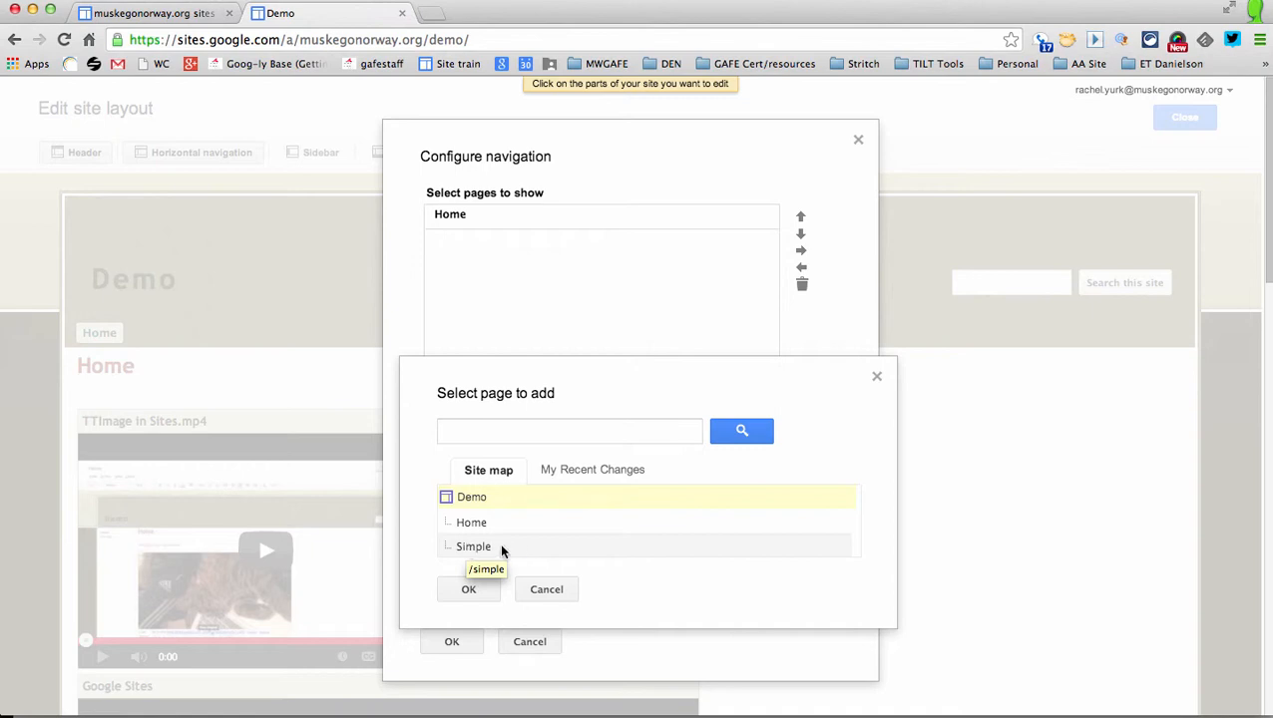
left_click(466, 591)
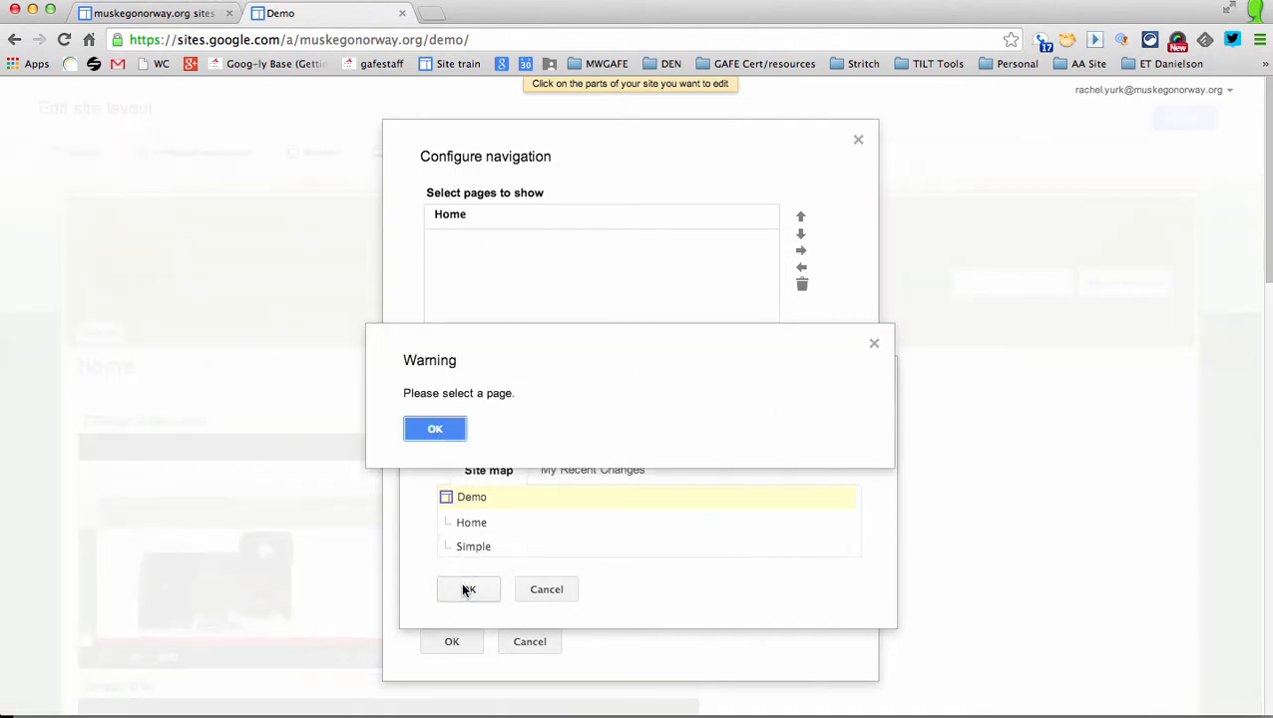
left_click(440, 432)
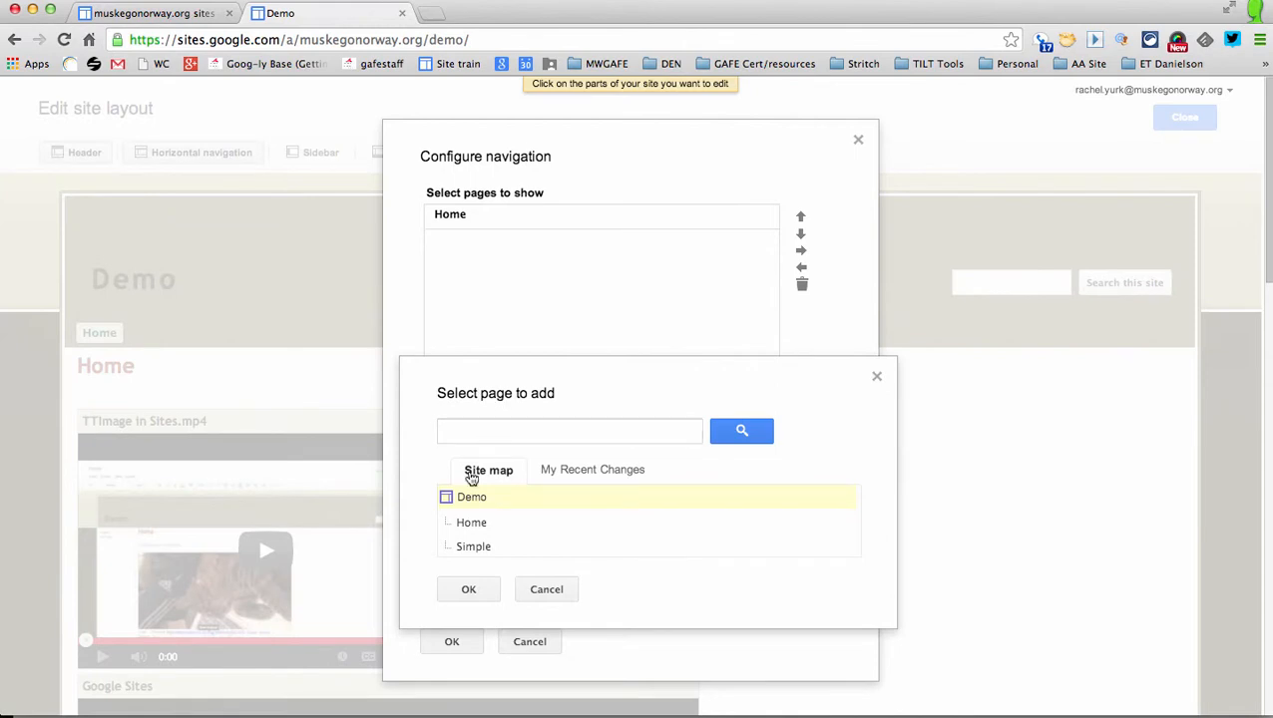
left_click(469, 590)
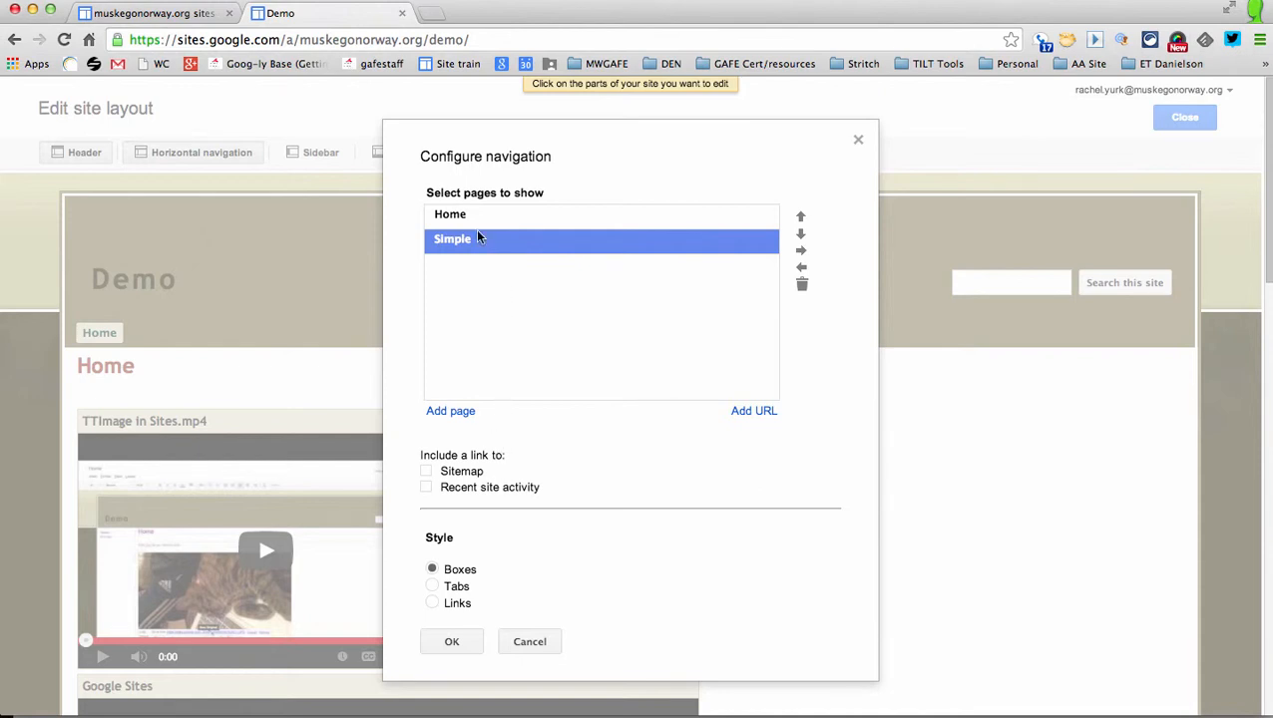
Try moving the Simple entry up, down, in and out one level in the navigation list
left_click(801, 216)
left_click(800, 234)
left_click(800, 251)
left_click(801, 270)
Set the horizontal navigation style to Tabs, apply the configuration and leave the layout editor
left_click(458, 588)
left_click(451, 642)
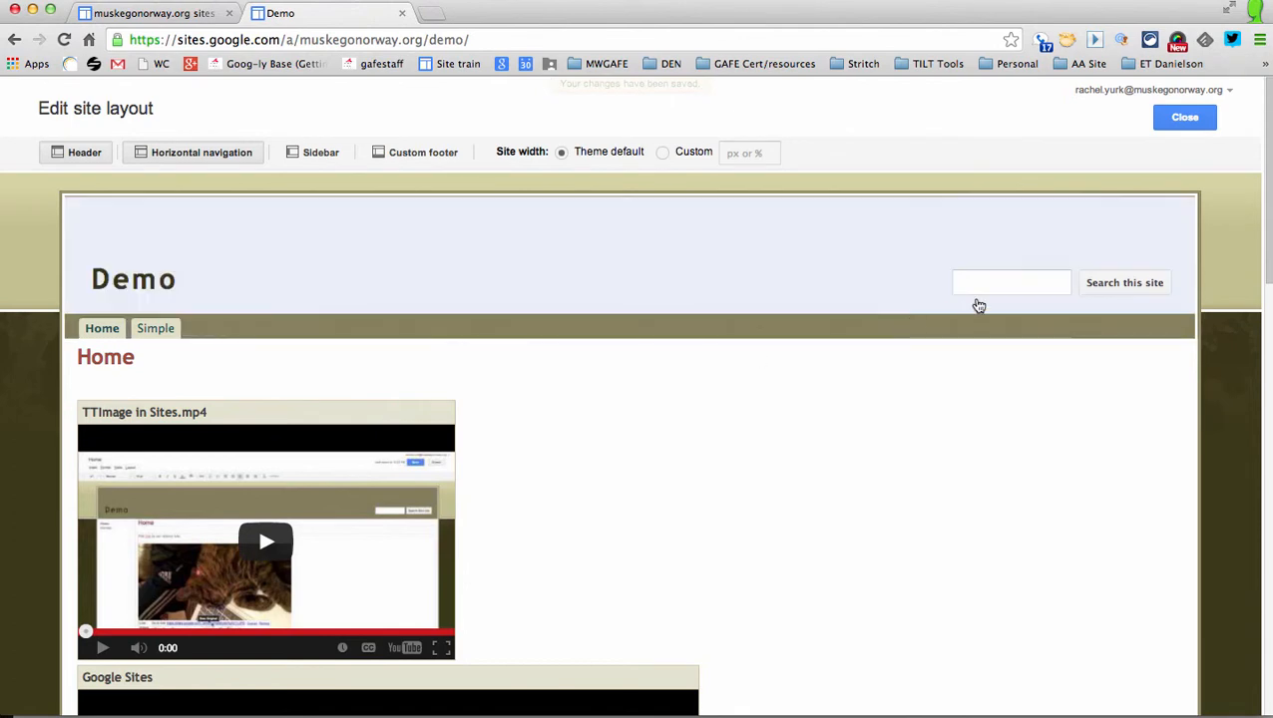
left_click(1185, 119)
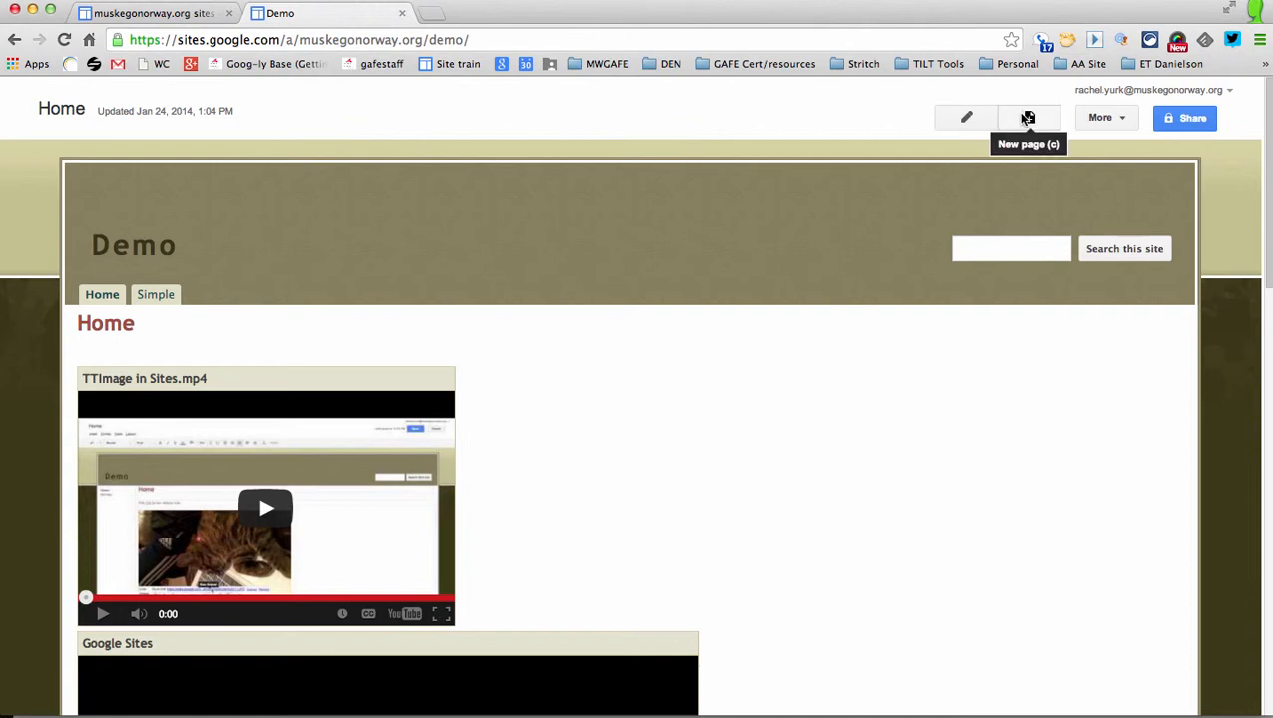
Create a top-level web page named New Page, enter "text" as its content and save it
left_click(1027, 117)
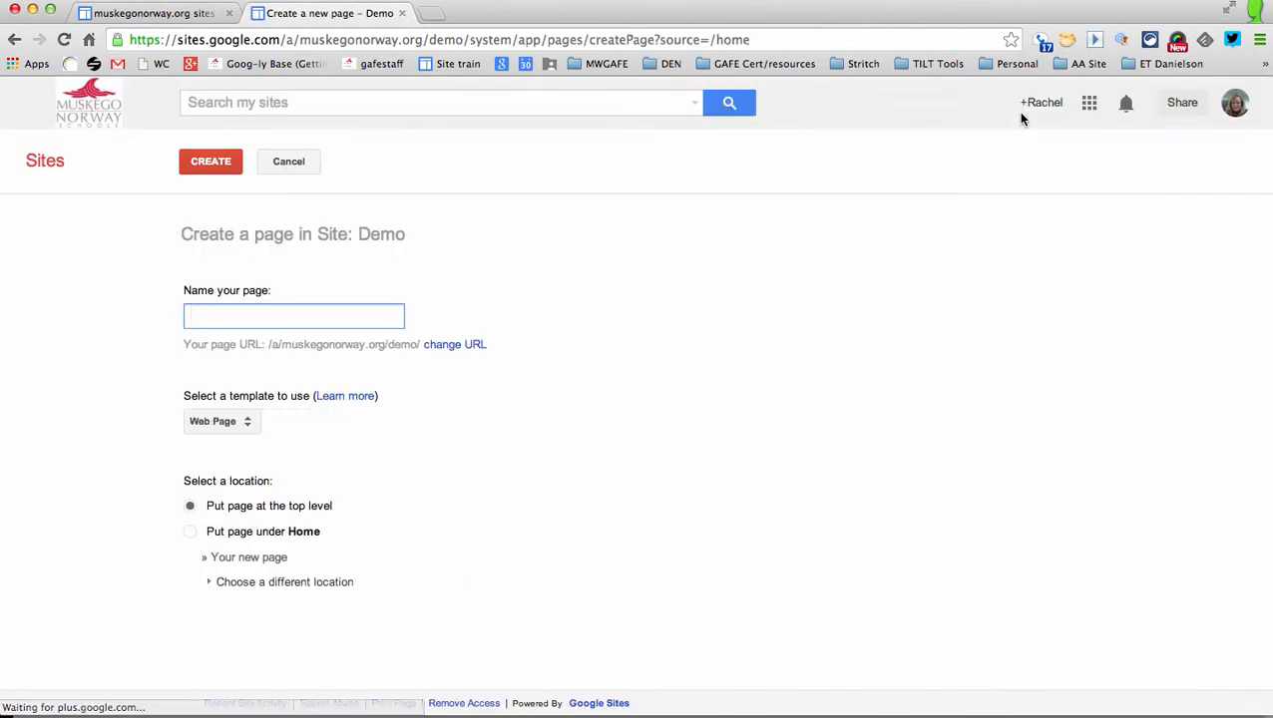
type("New Page")
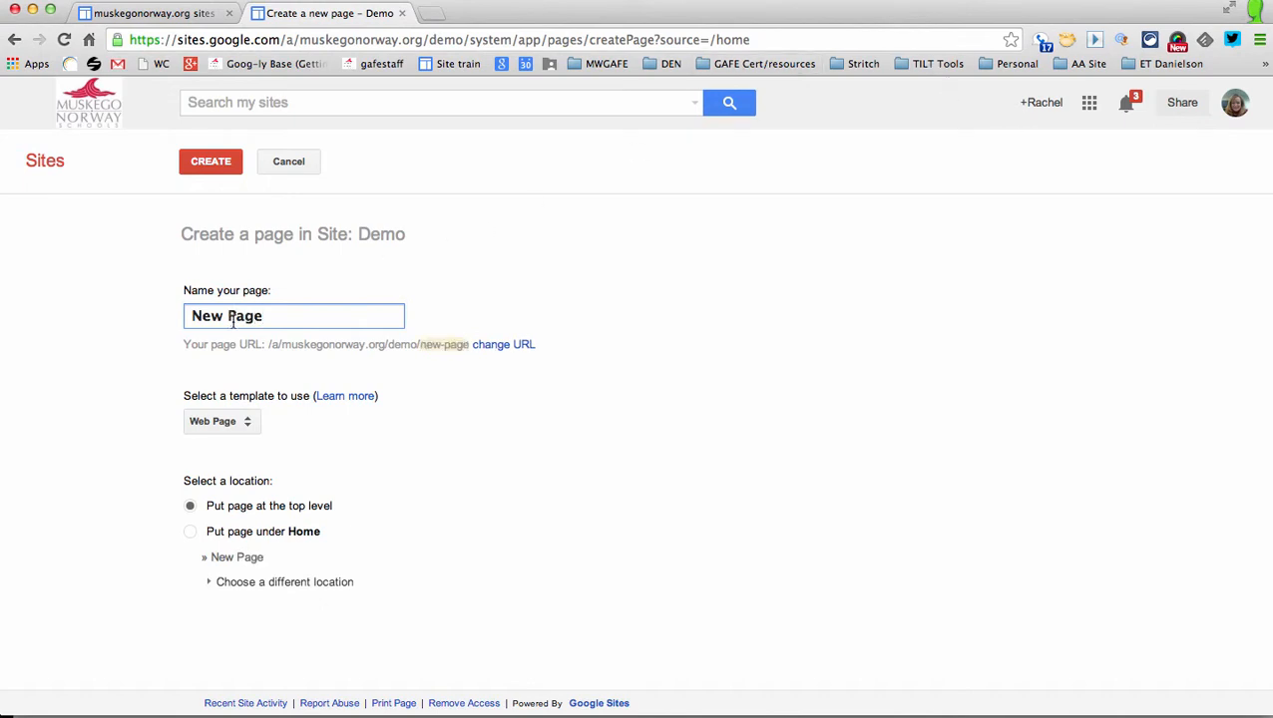
left_click(211, 162)
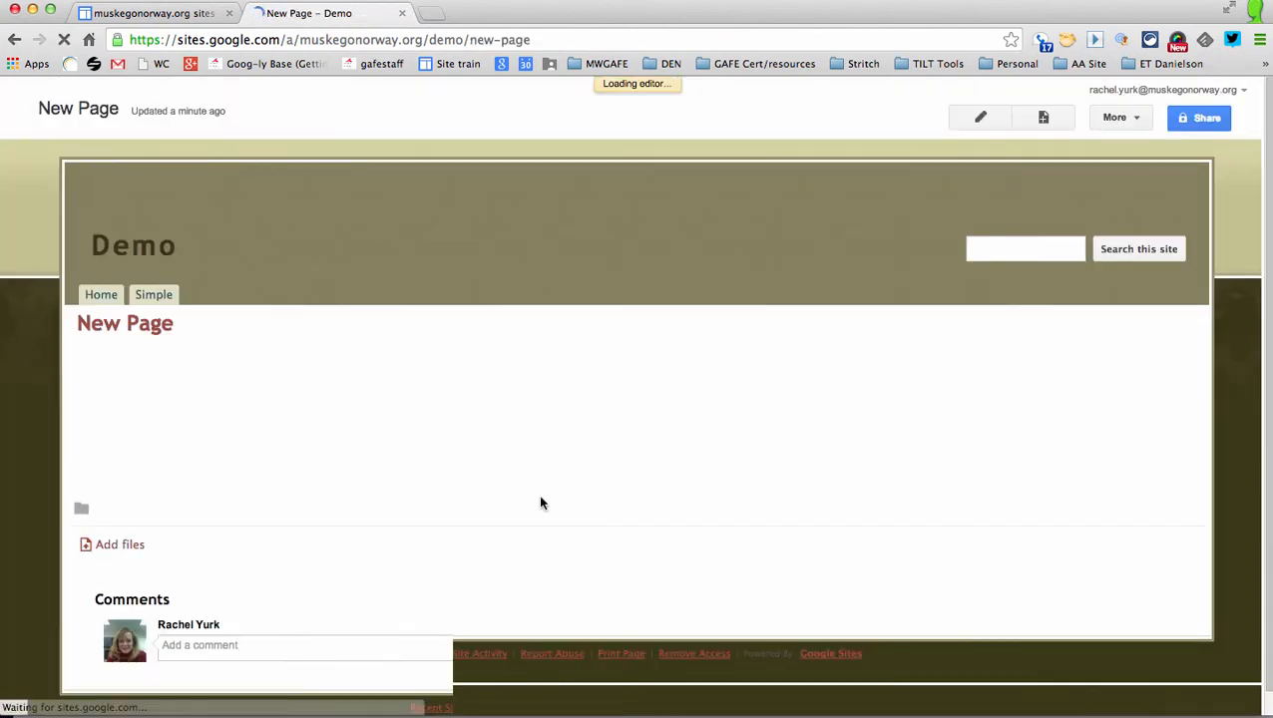
type("tex")
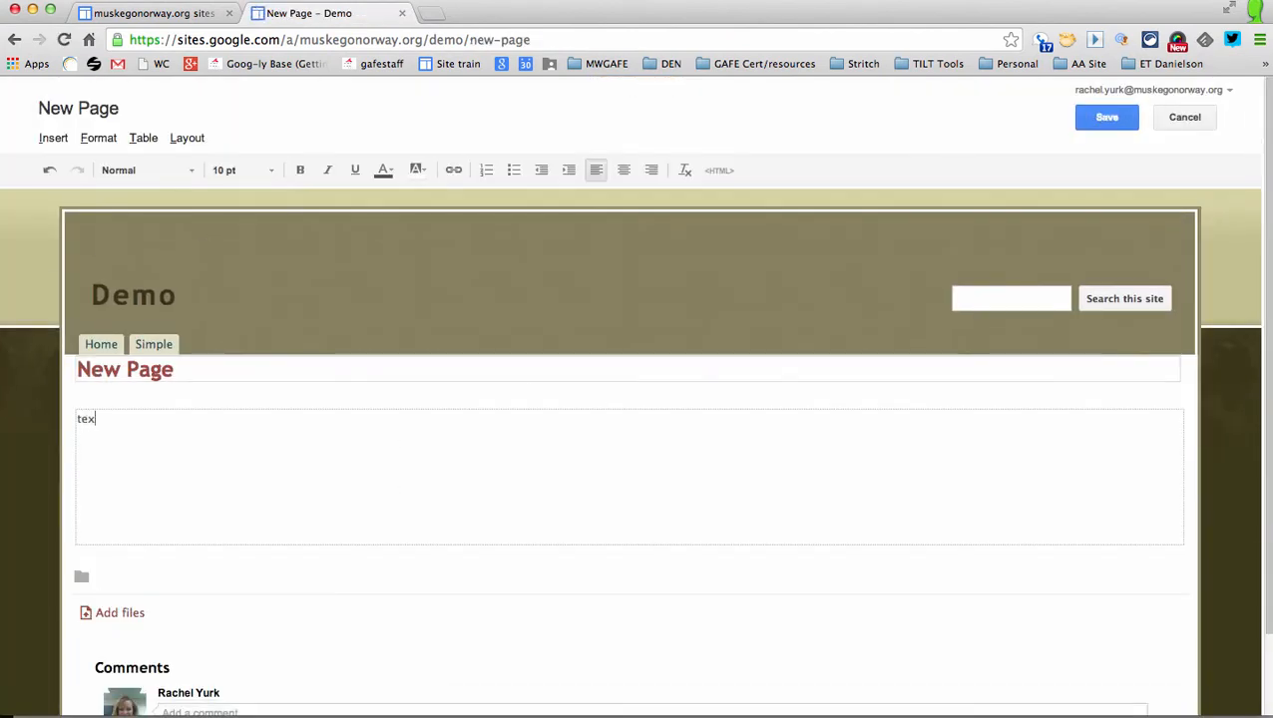
type("t")
left_click(1097, 119)
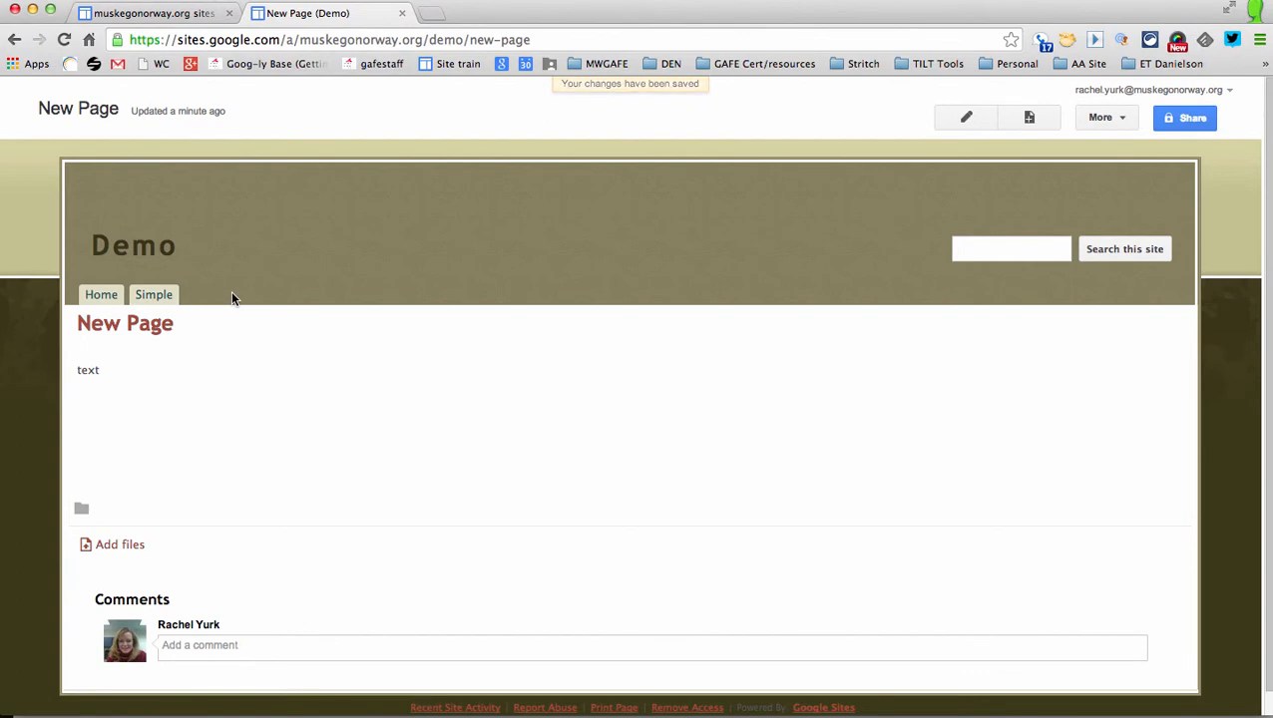
Edit the horizontal navigation in the site layout and add New Page to it from the site map
left_click(1101, 118)
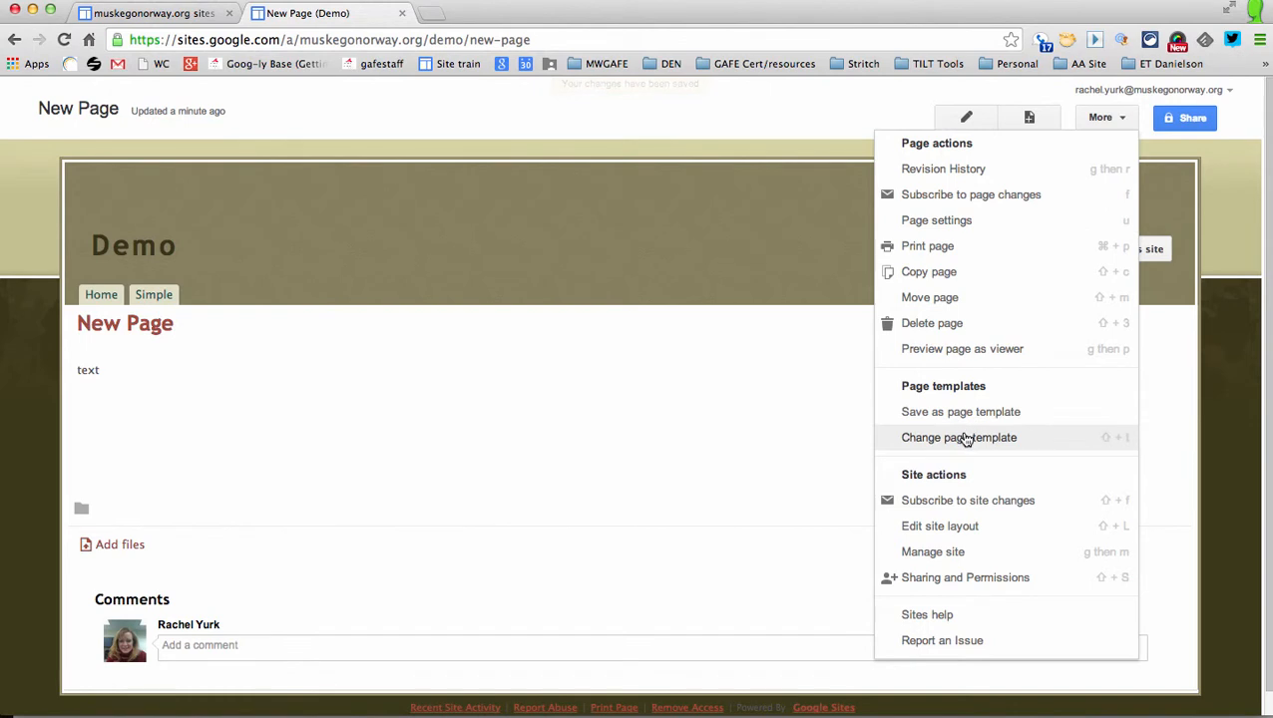
left_click(956, 528)
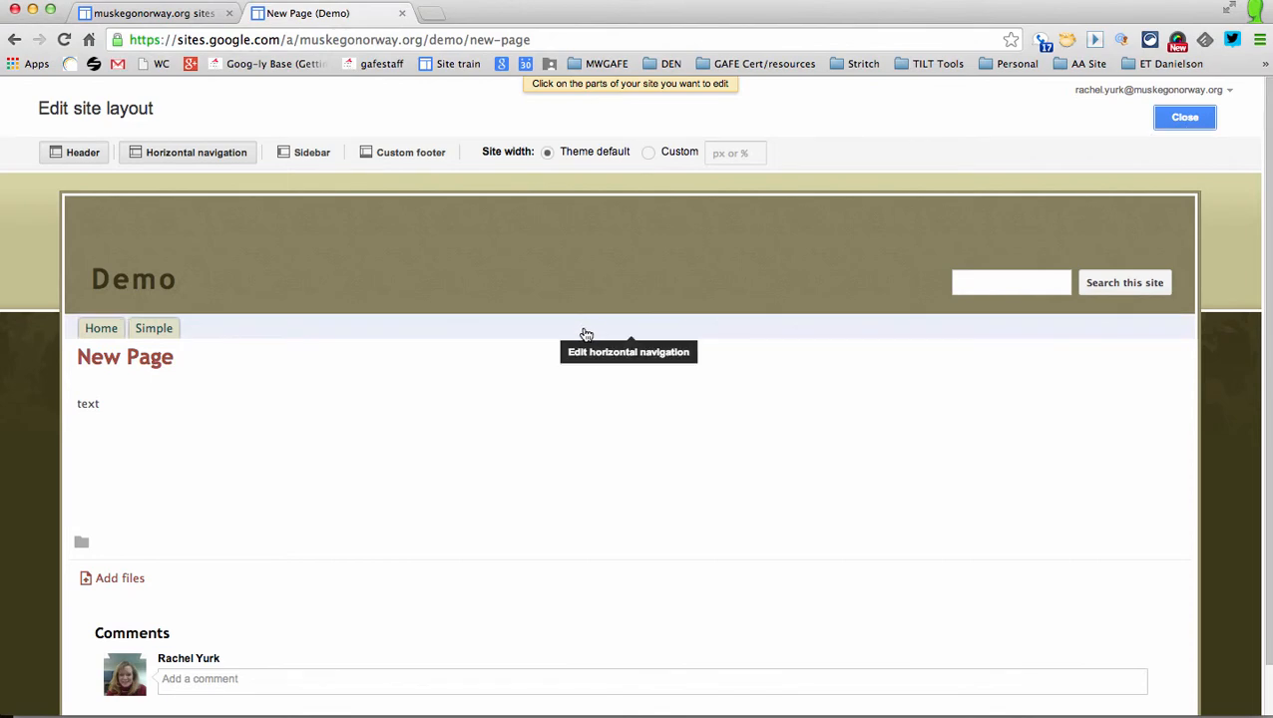
left_click(587, 334)
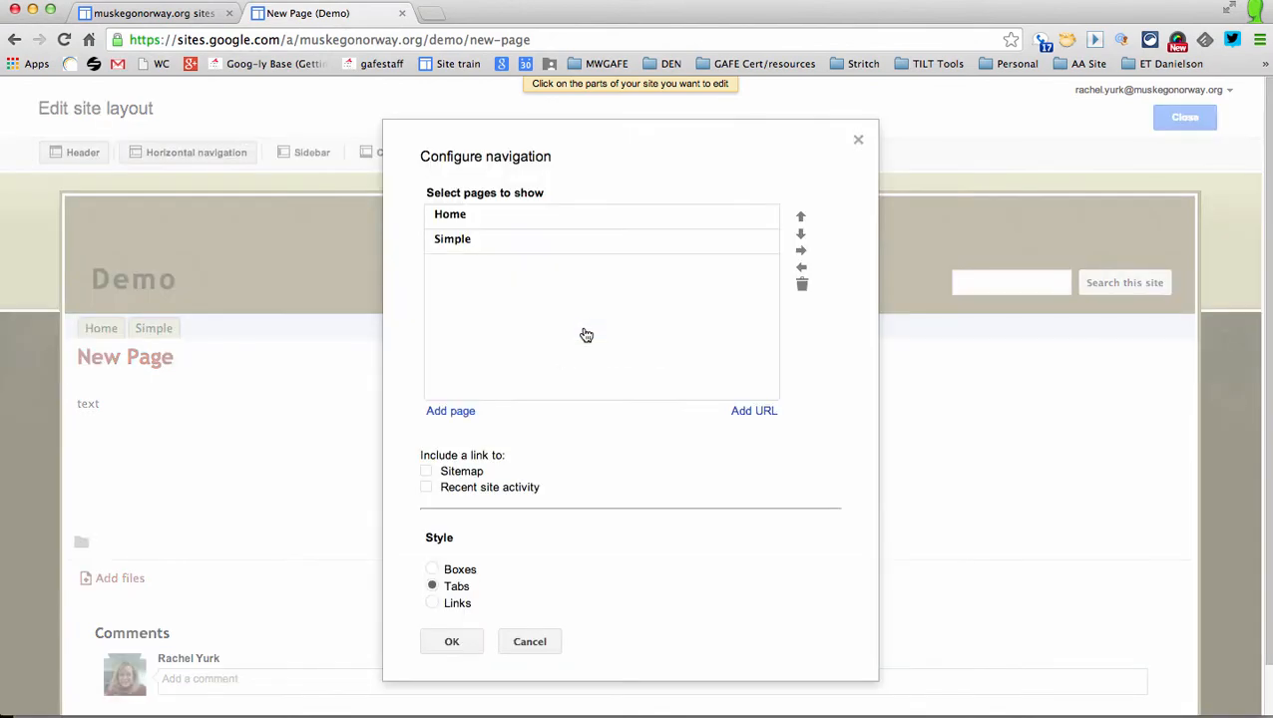
left_click(454, 411)
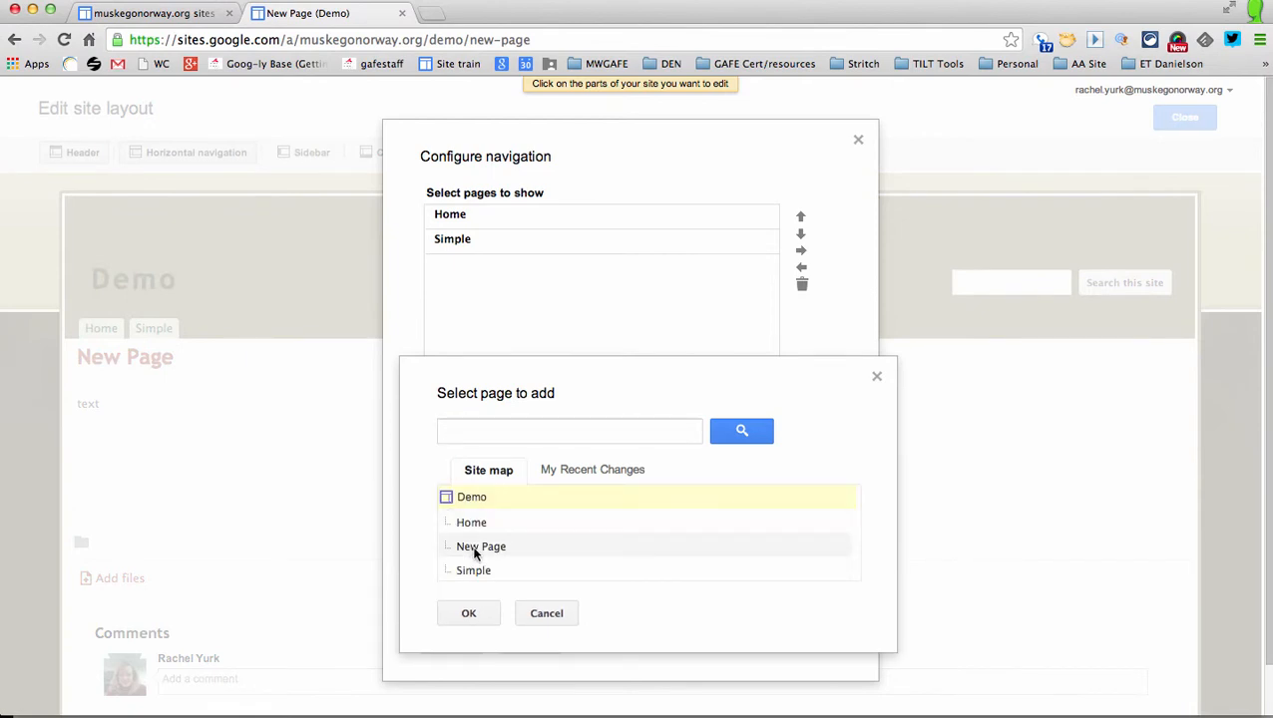
left_click(461, 613)
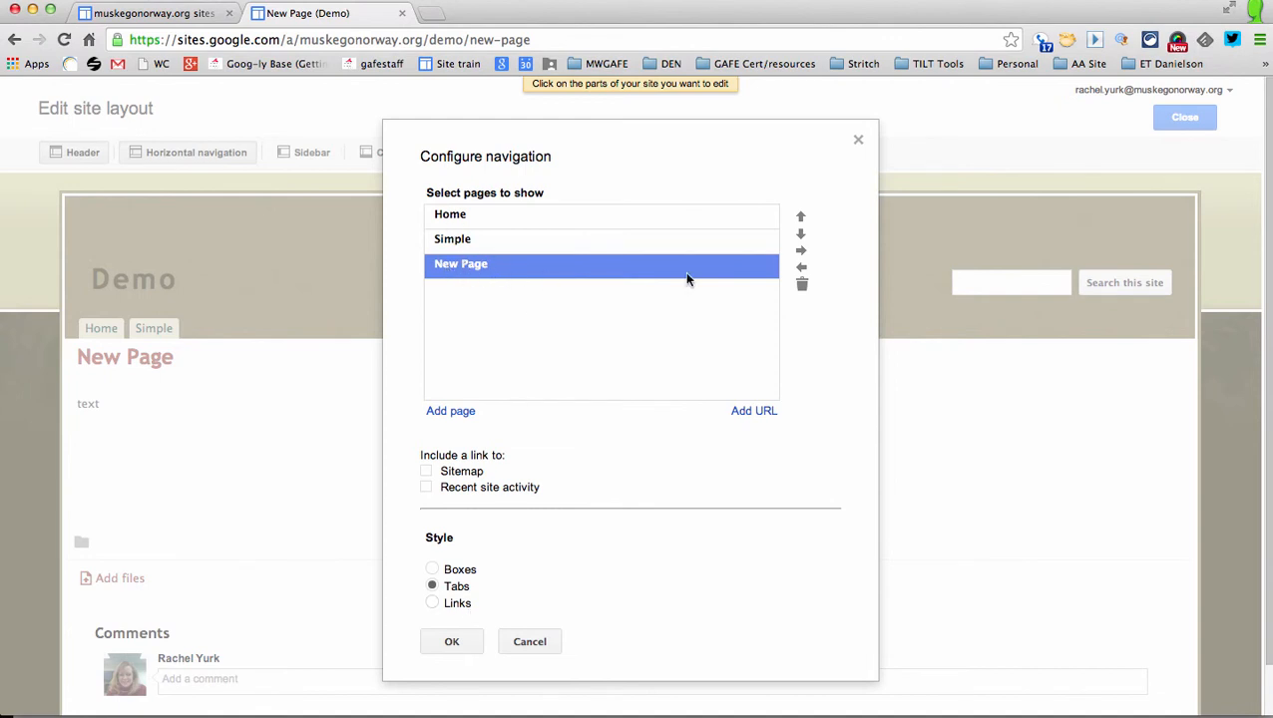
Move New Page up and back down in the navigation list, nest it under Simple and apply the configuration
left_click(801, 217)
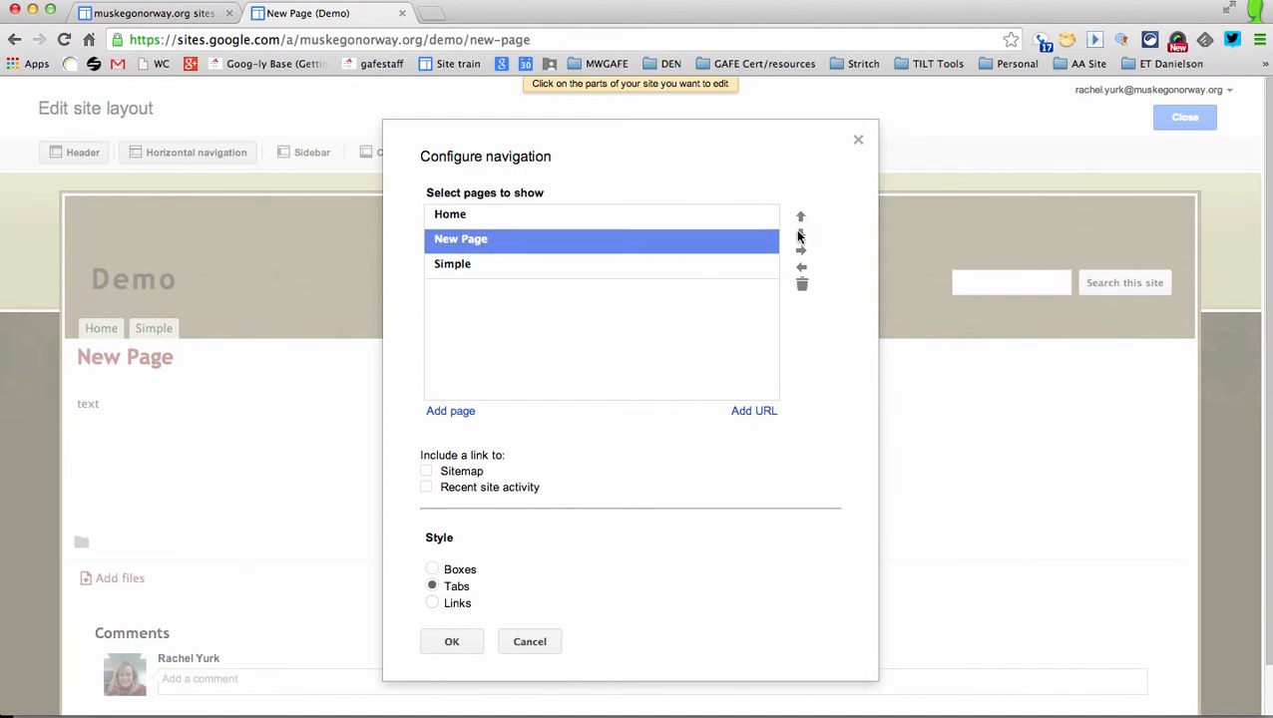
left_click(799, 235)
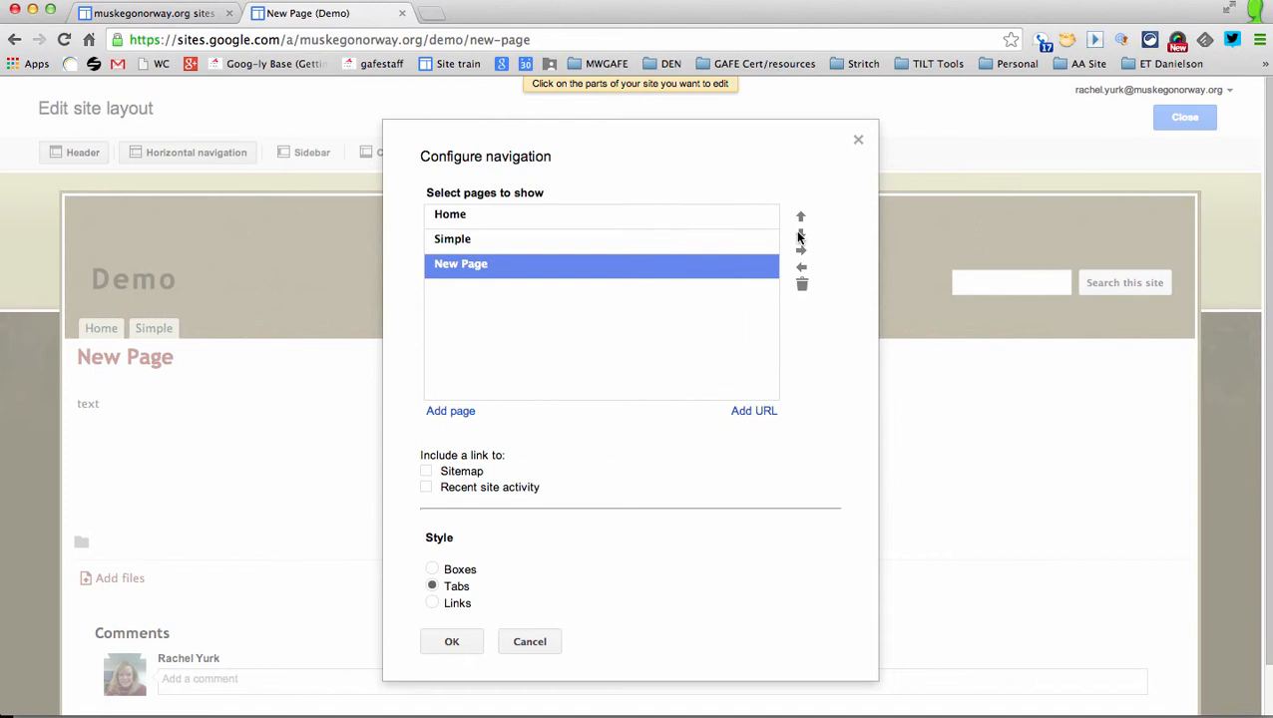
left_click(803, 253)
left_click(451, 640)
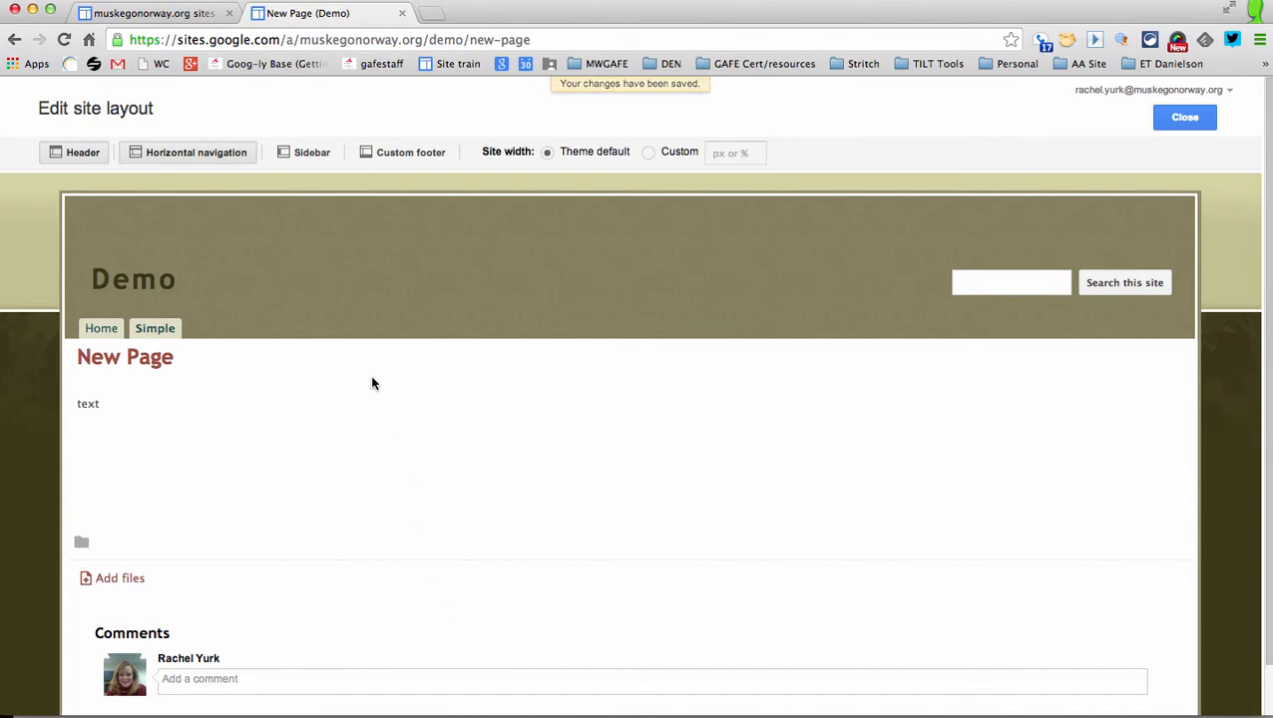
Leave the layout editor and open New Page from the submenu of the Simple tab
left_click(153, 336)
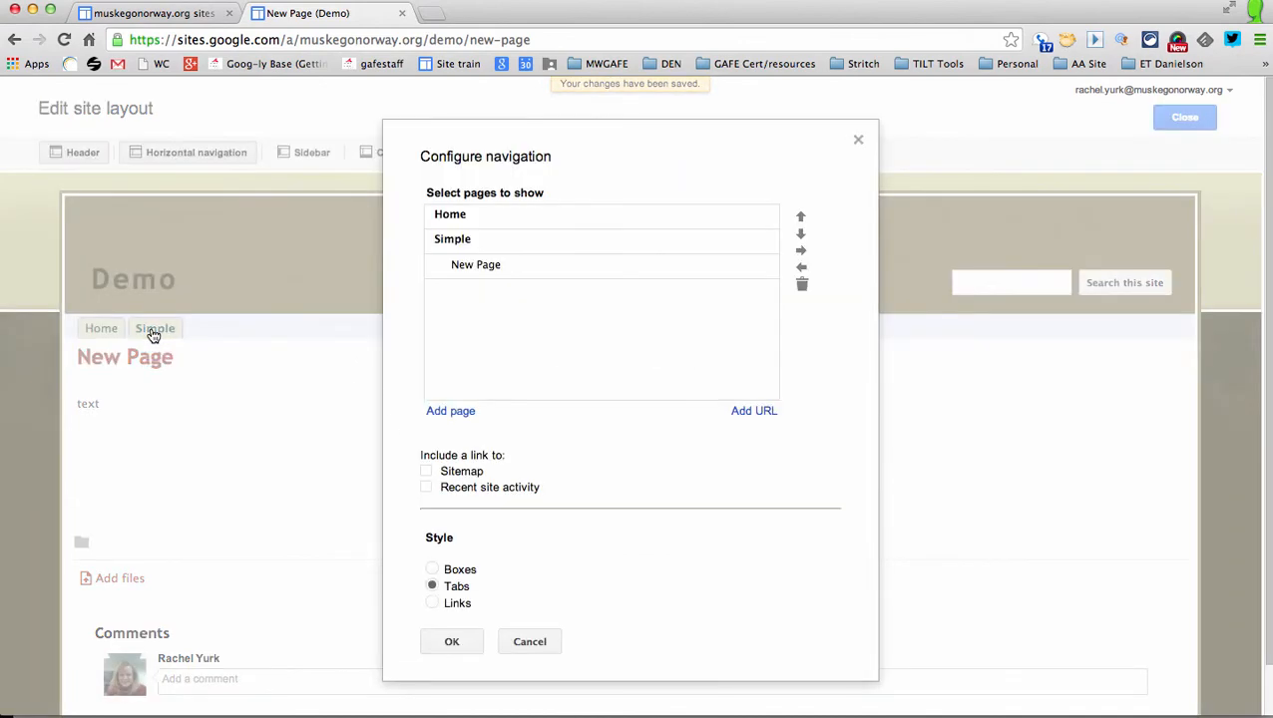
left_click(524, 650)
left_click(1186, 116)
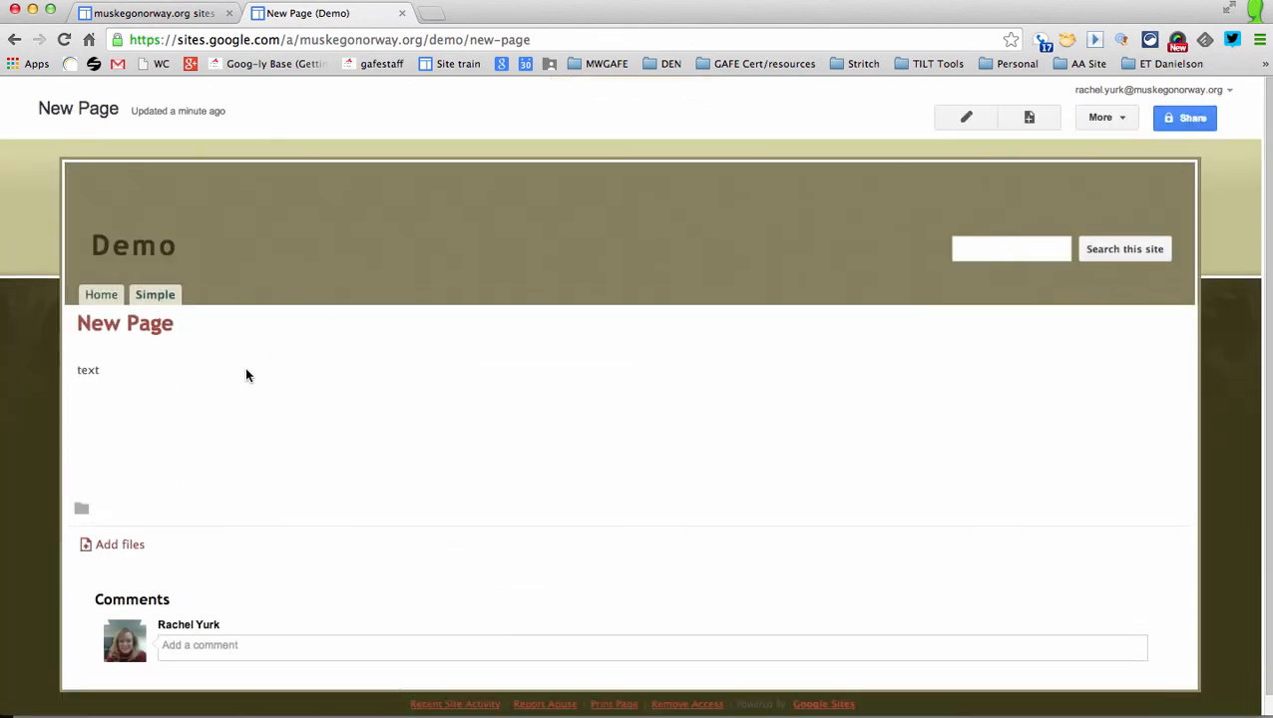
mouse_move(172, 303)
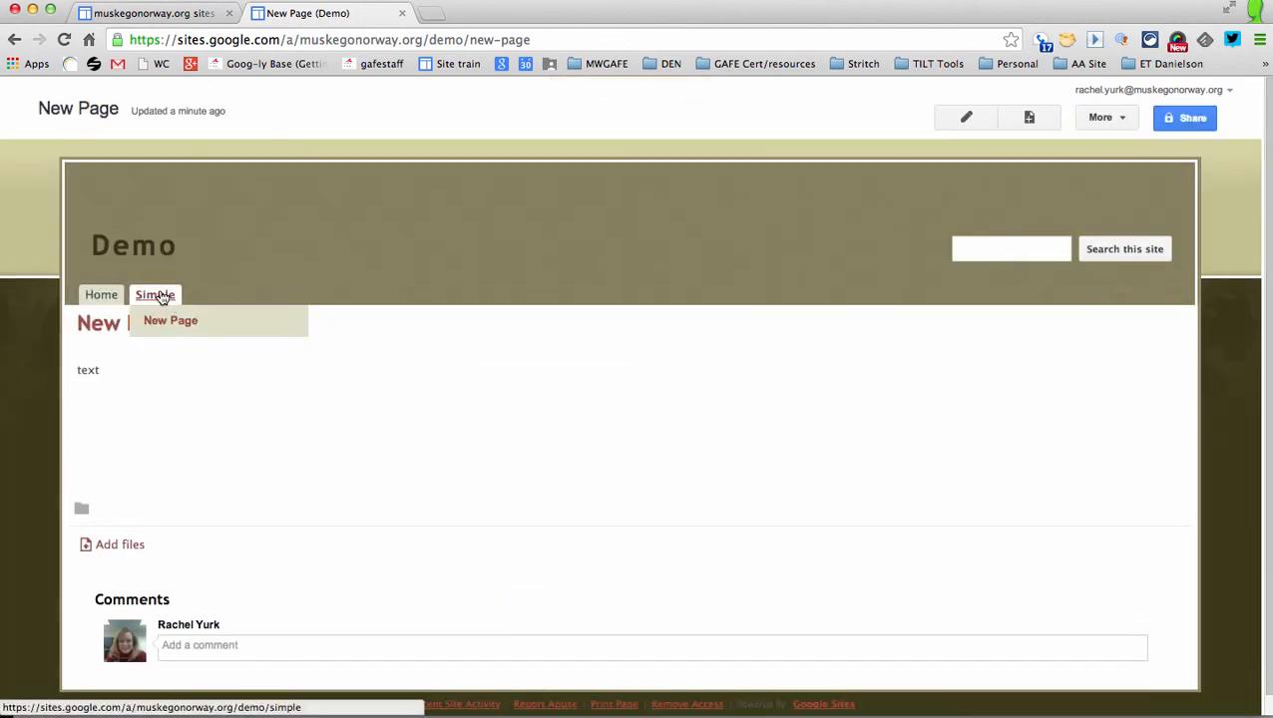
left_click(166, 330)
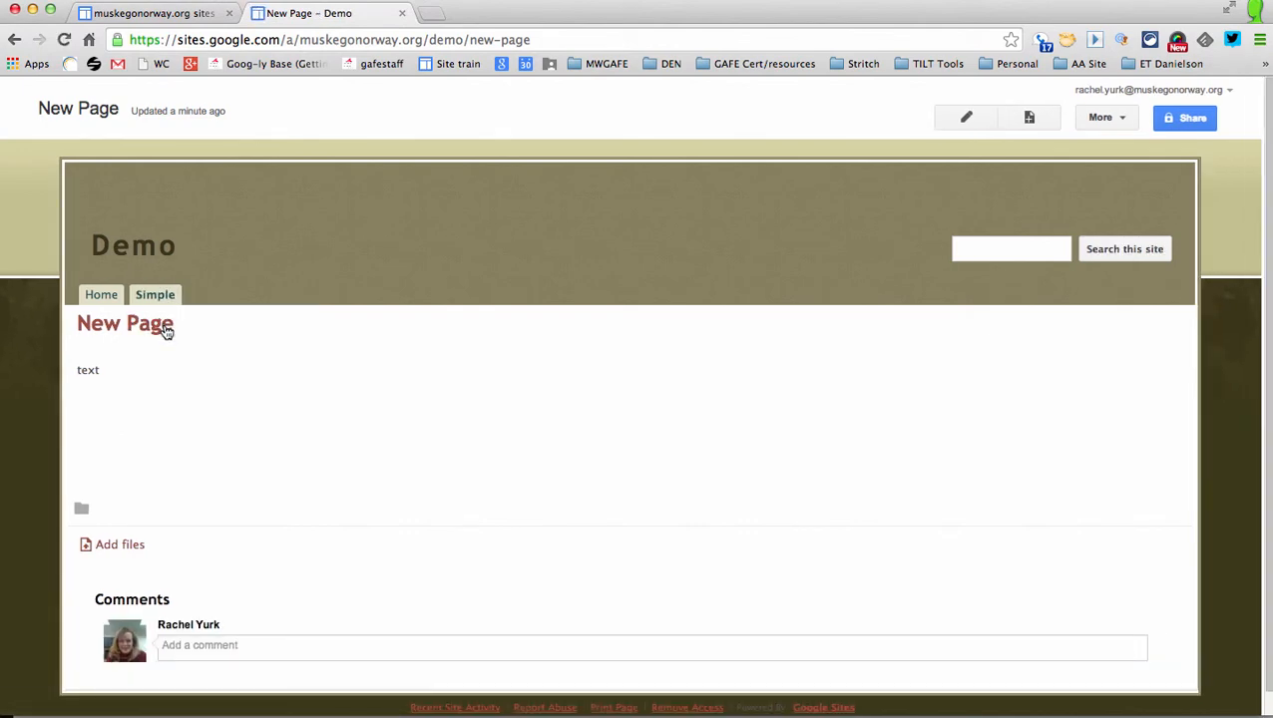
Move New Page out to the top level of the horizontal navigation, apply the configuration and leave the layout editor
left_click(1125, 117)
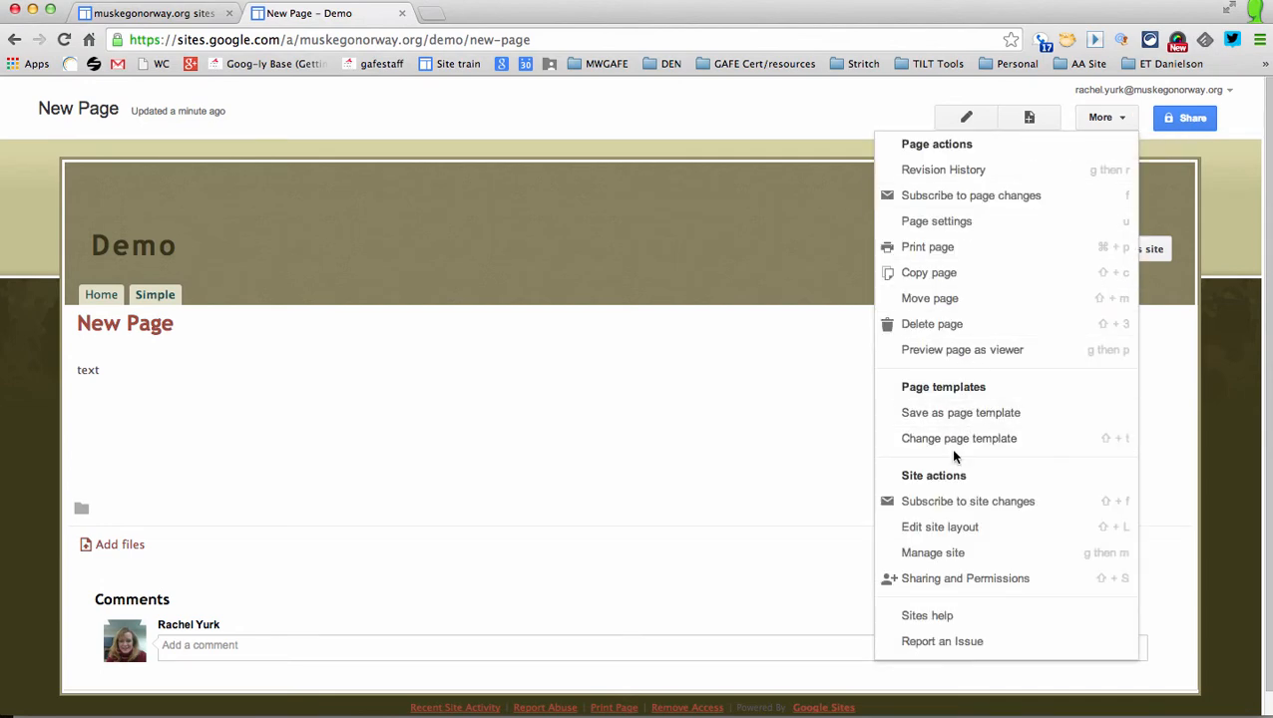
left_click(937, 526)
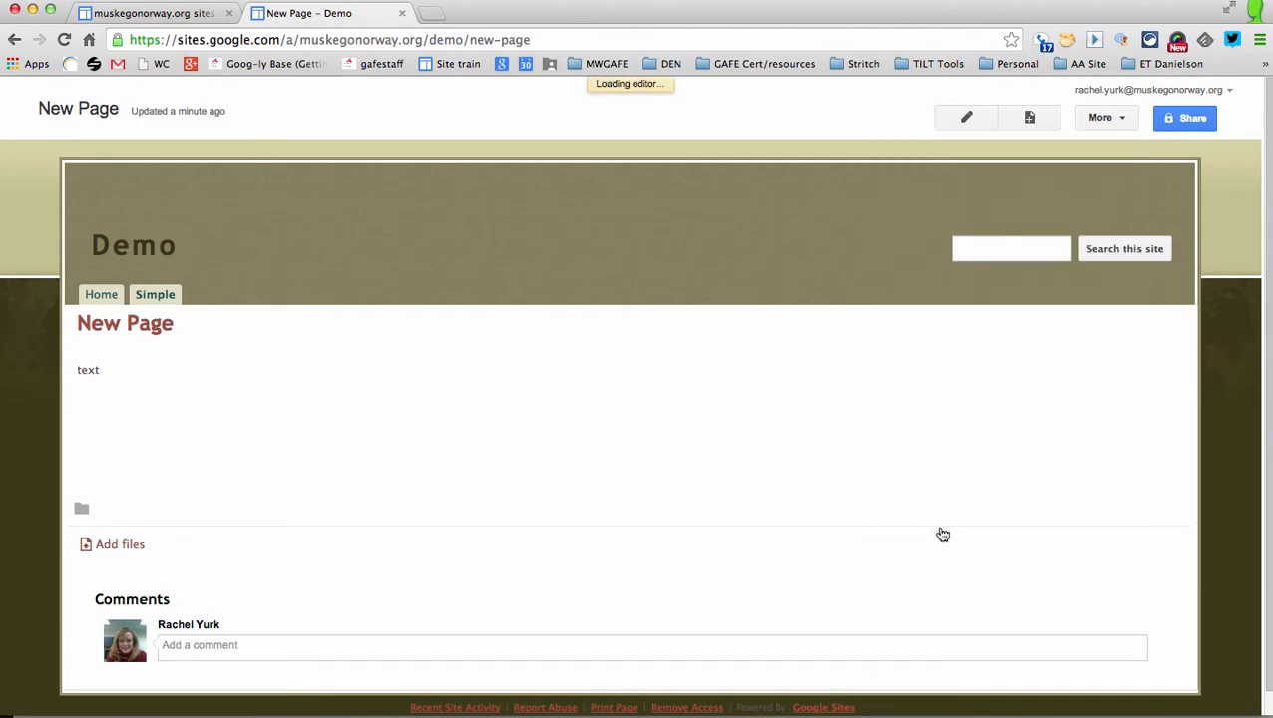
left_click(622, 330)
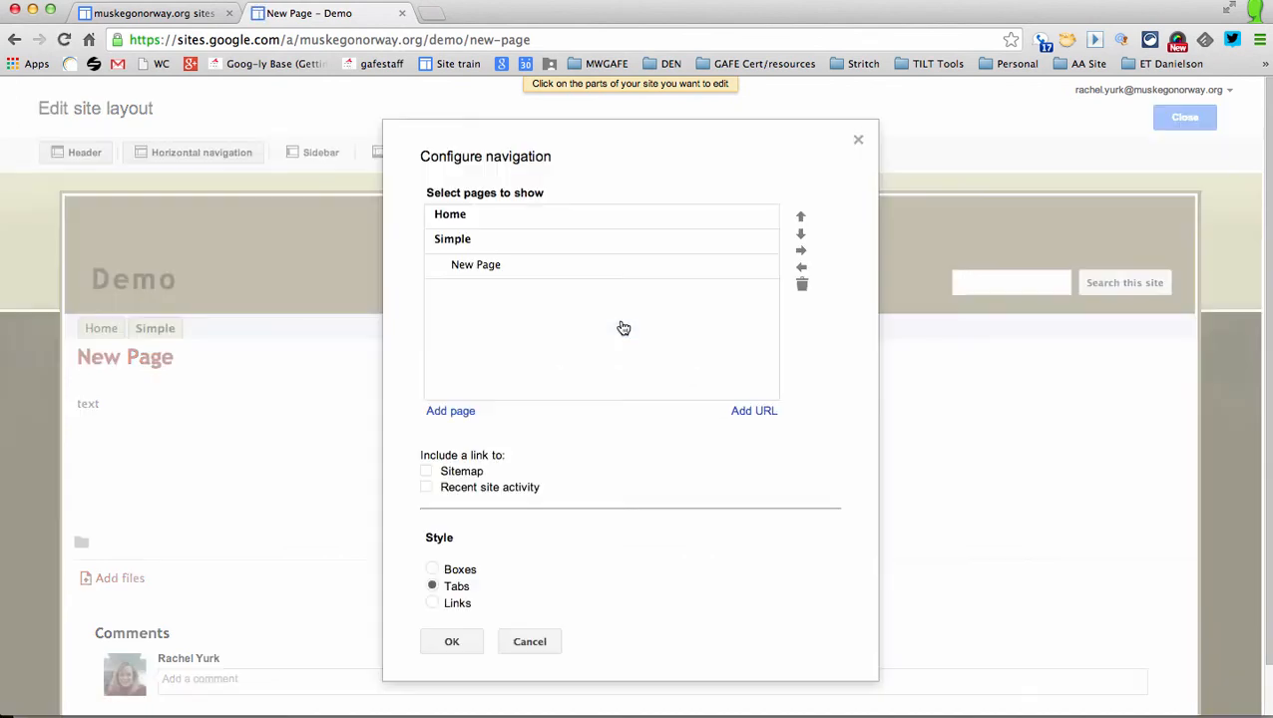
left_click(495, 264)
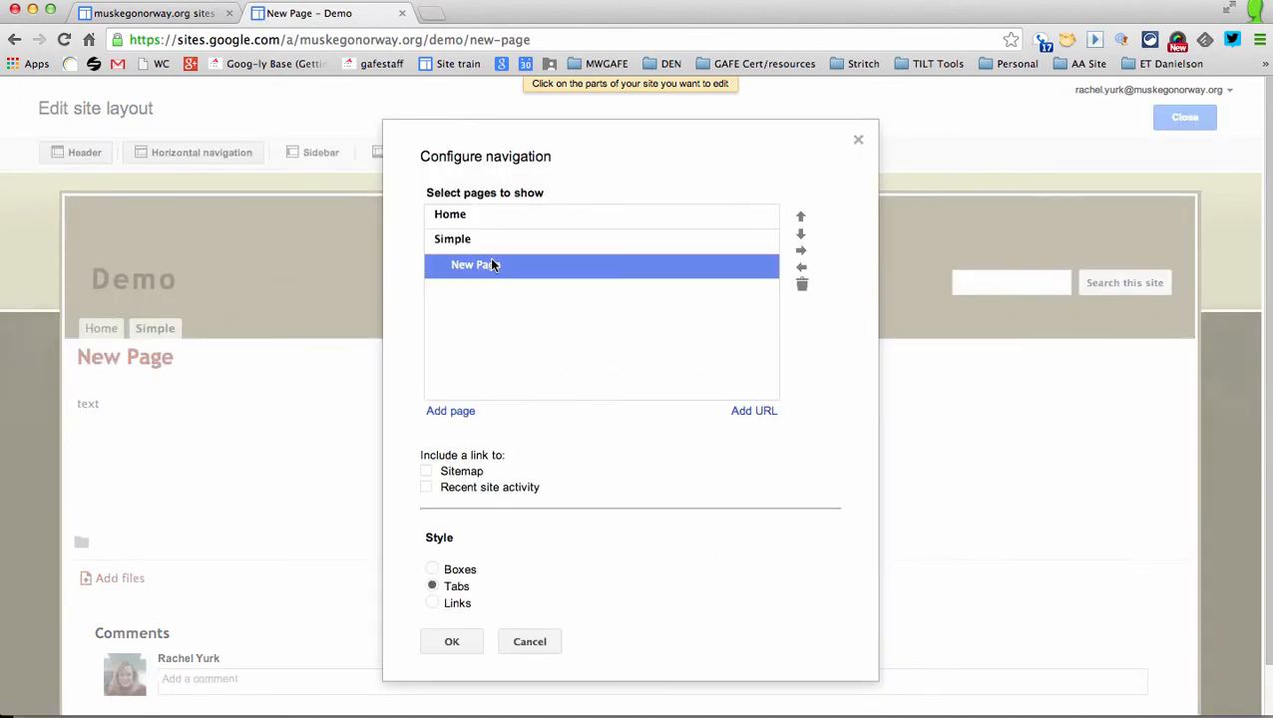
left_click(803, 268)
left_click(449, 643)
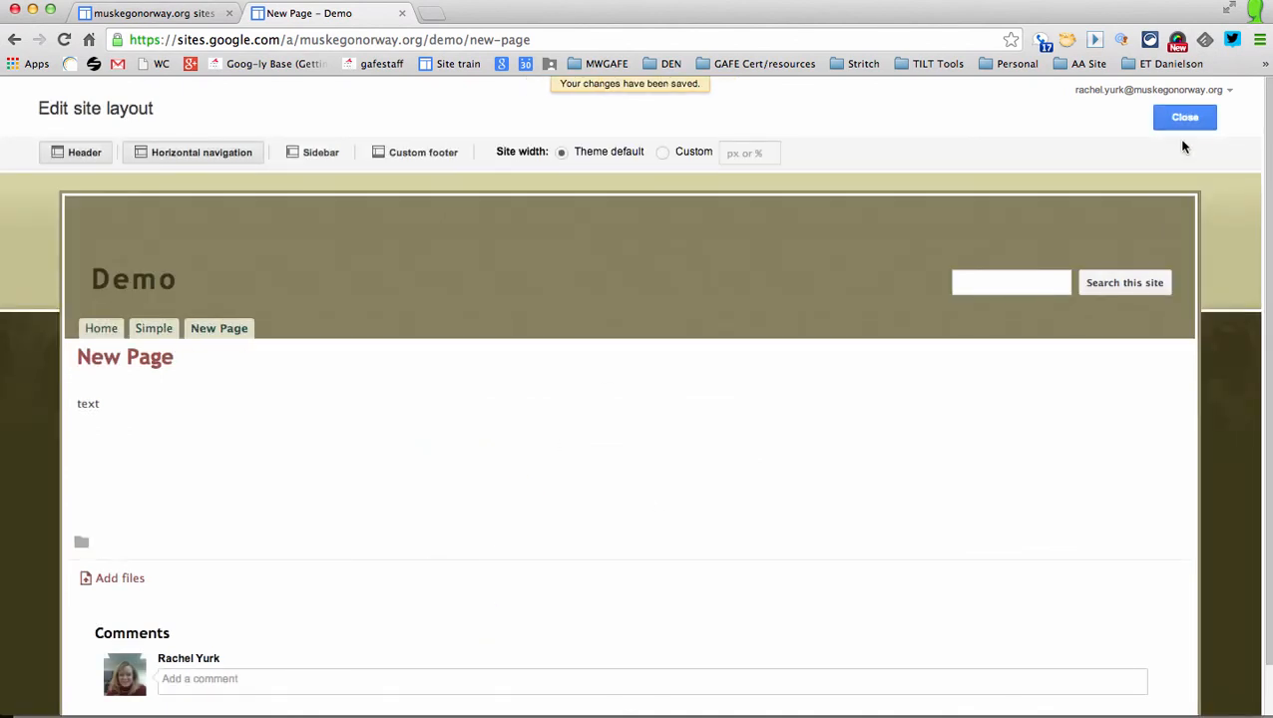
left_click(1185, 117)
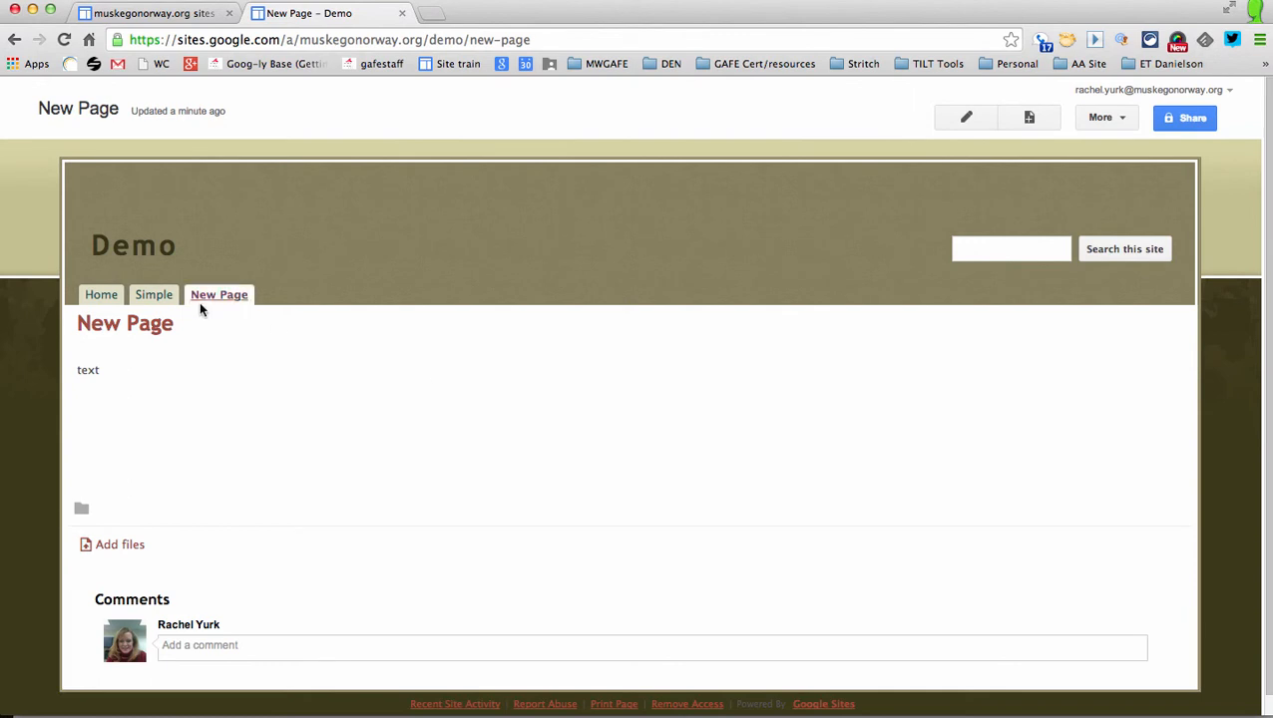